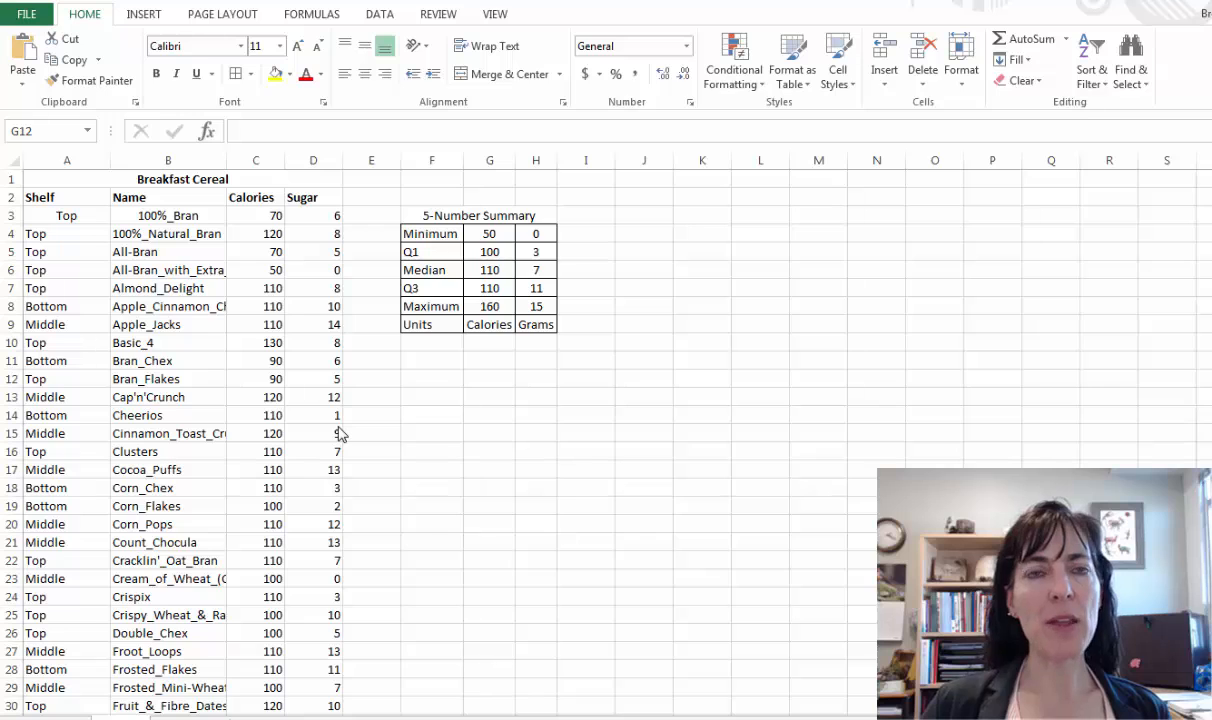
- Insert a plain scatter chart of the calorie and sugar values in C3:D79, and delete the chart
click(258, 217)
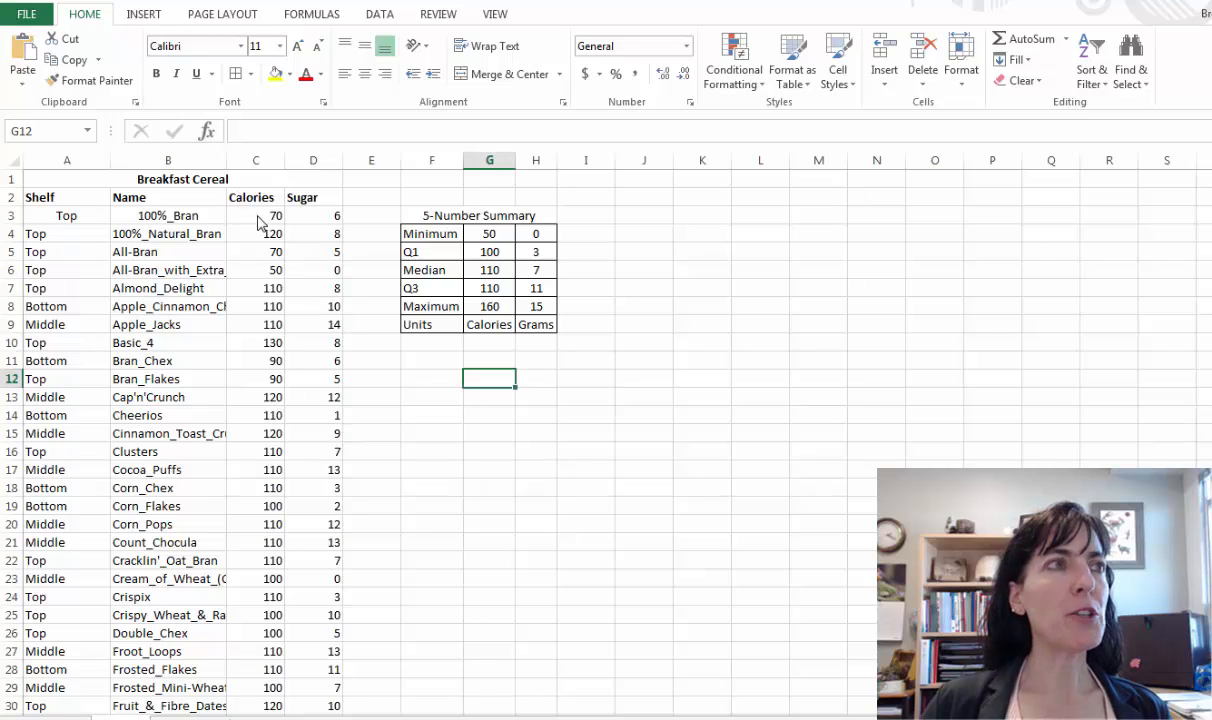
drag(238, 219, 320, 252)
scroll(316, 438, down, 5)
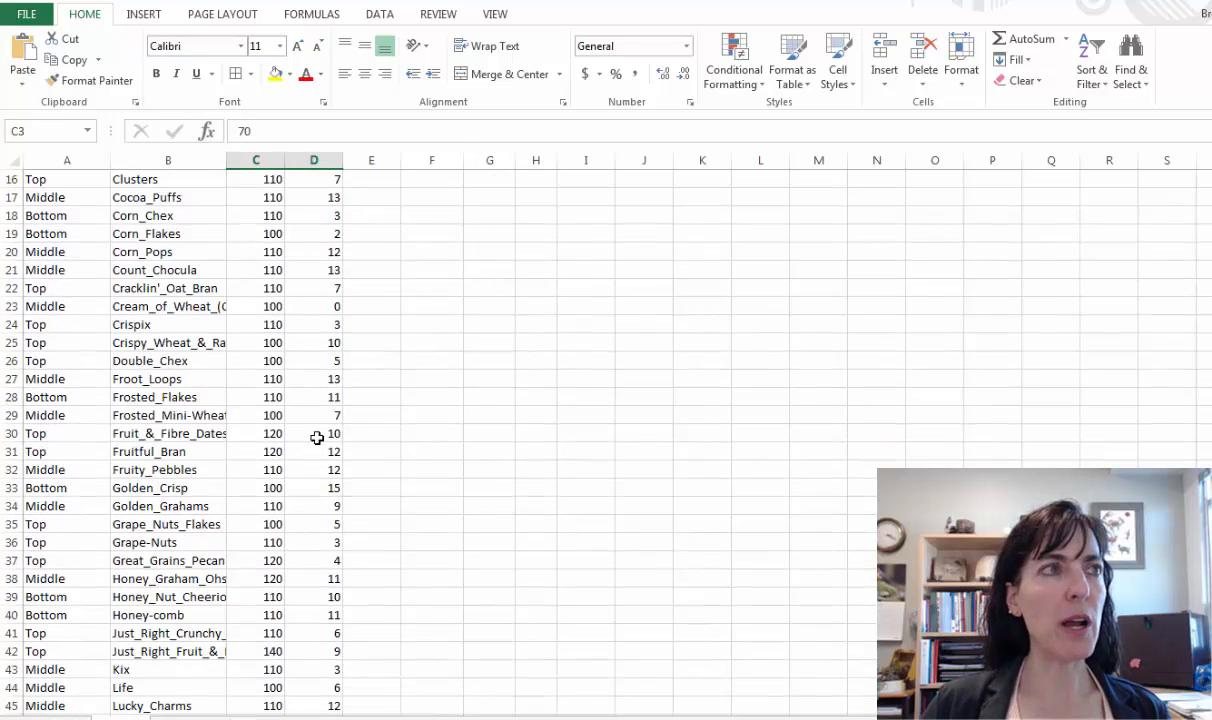
scroll(316, 438, up, 5)
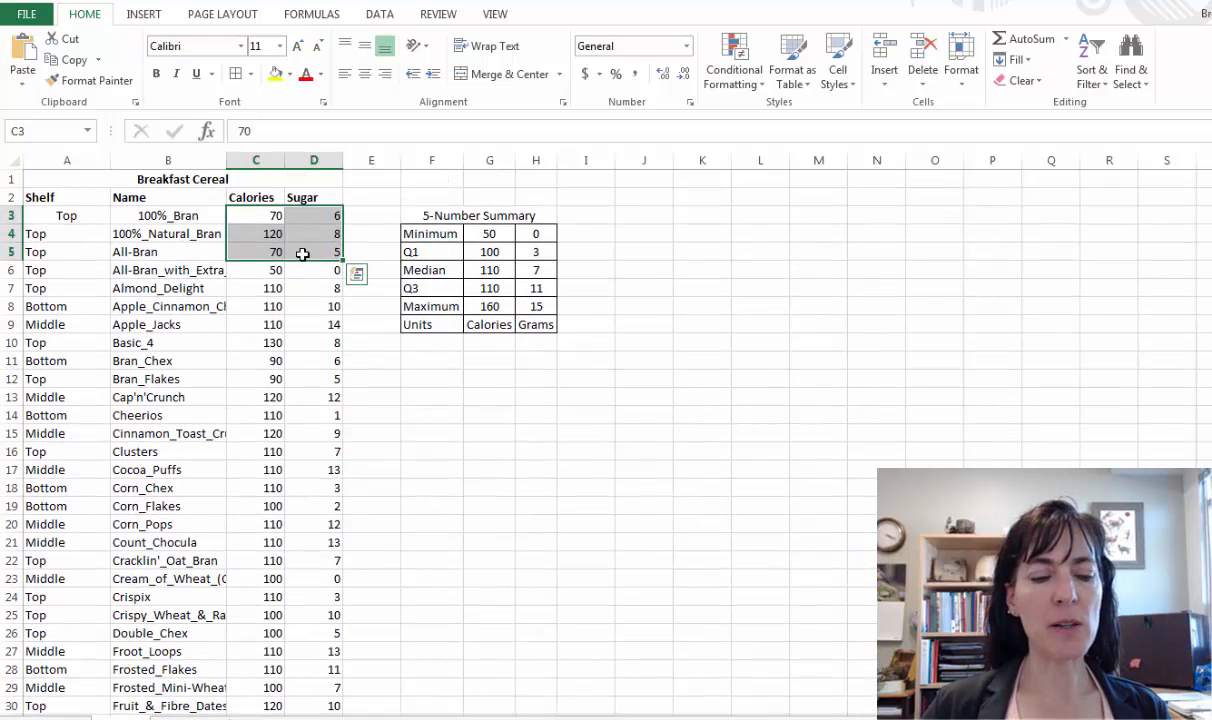
key(ctrl+shift+Down)
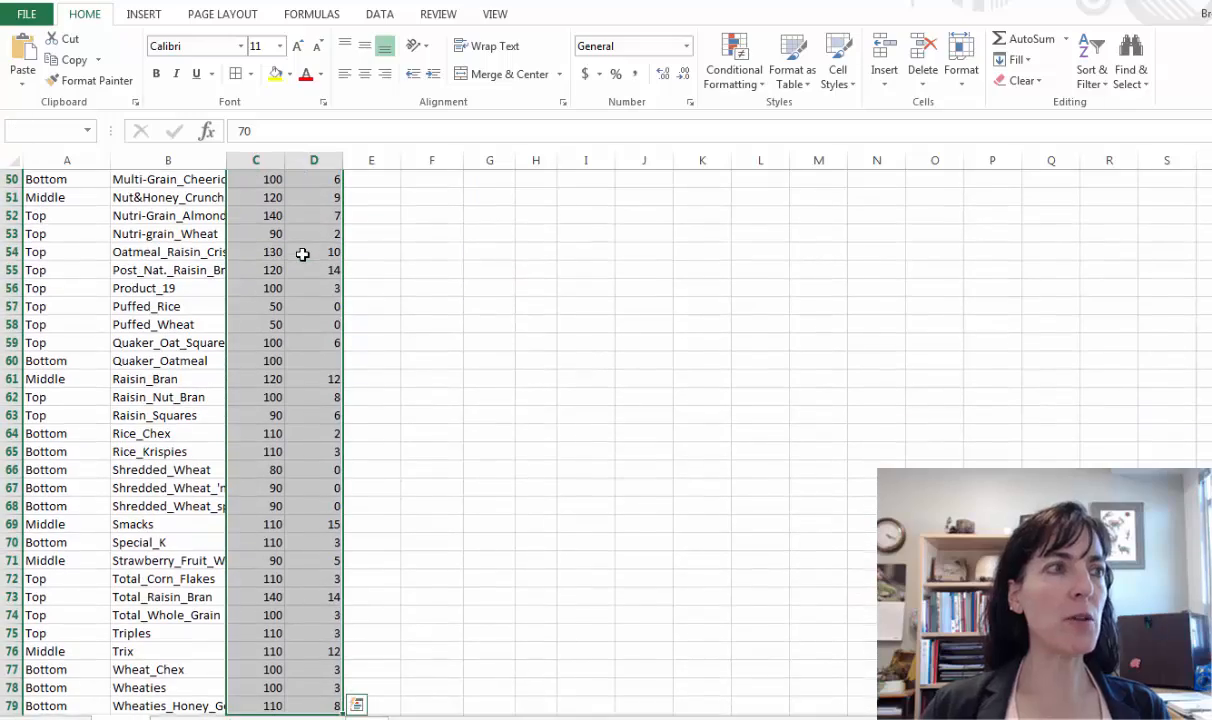
scroll(300, 323, down, 4)
scroll(300, 323, up, 20)
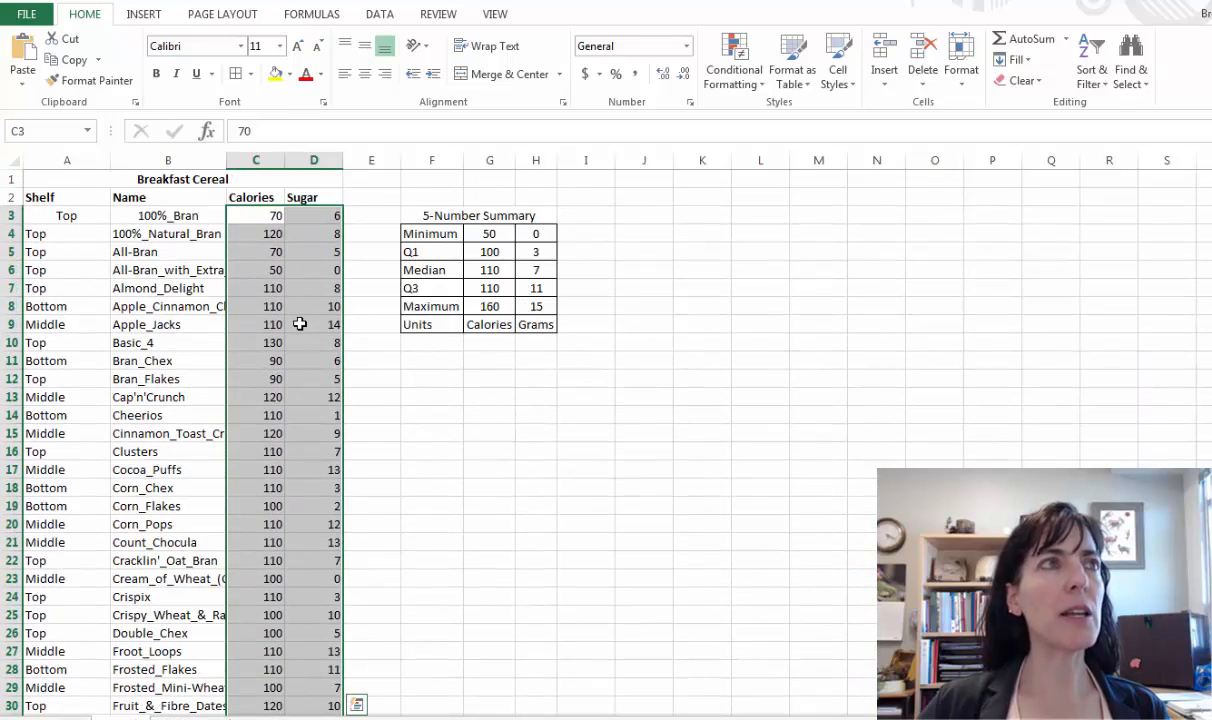
click(146, 16)
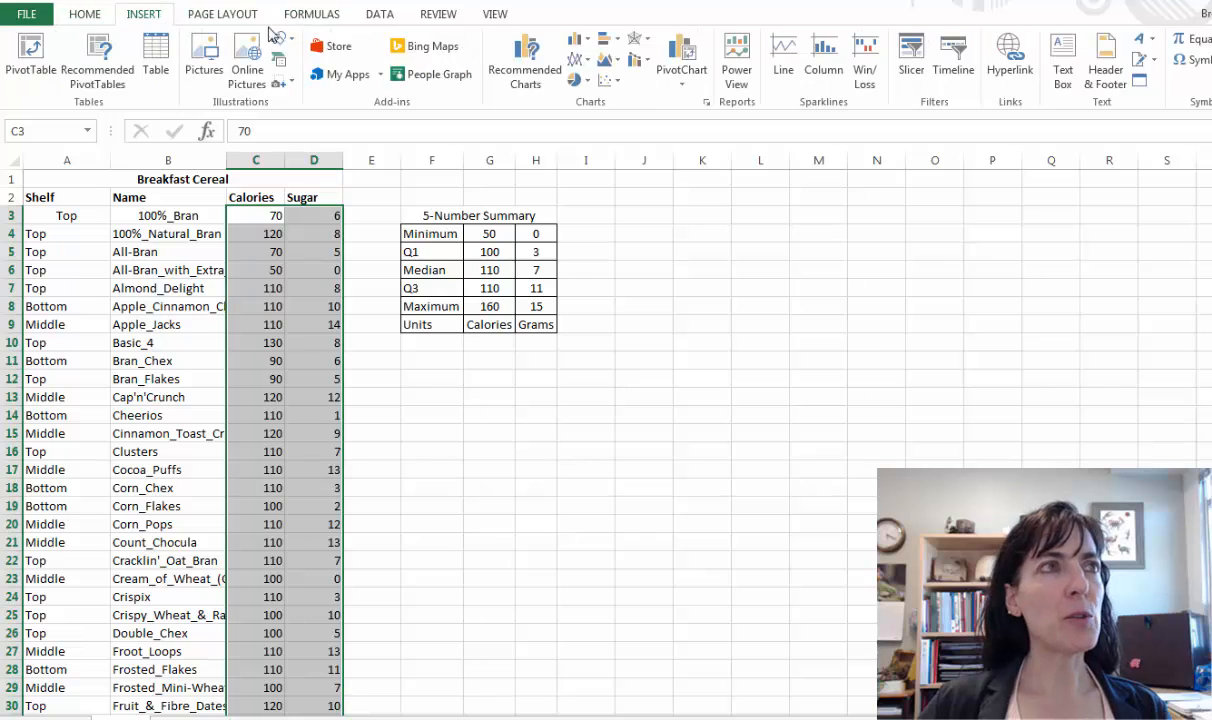
click(606, 80)
click(621, 137)
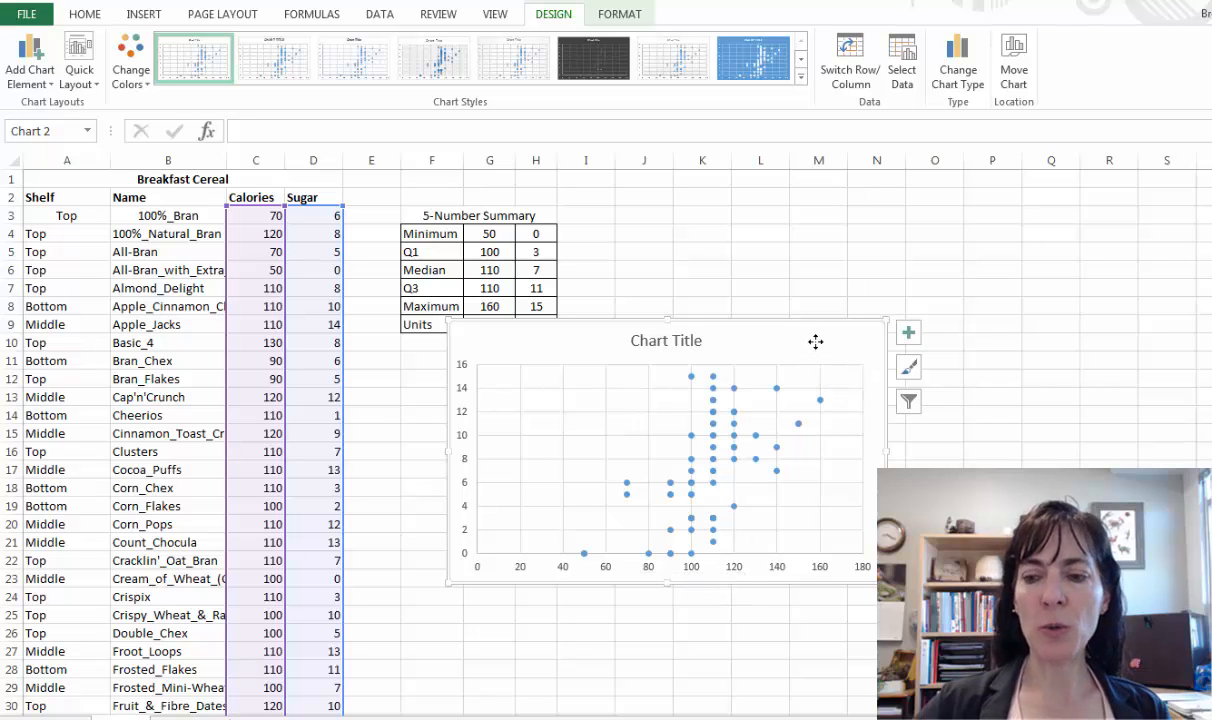
key(Delete)
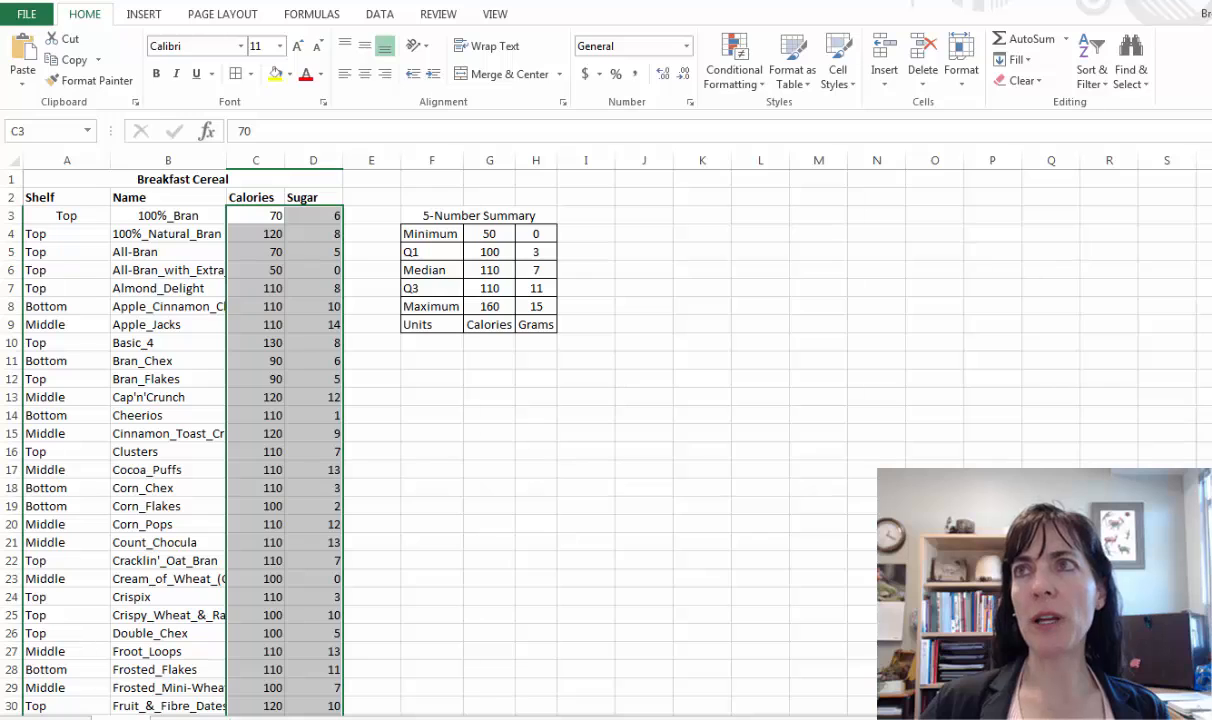
- Switch to the Boxplot Grapher page in Chrome, place its window beside the five-number summary, and reload the page to clear the form
key(alt+Tab)
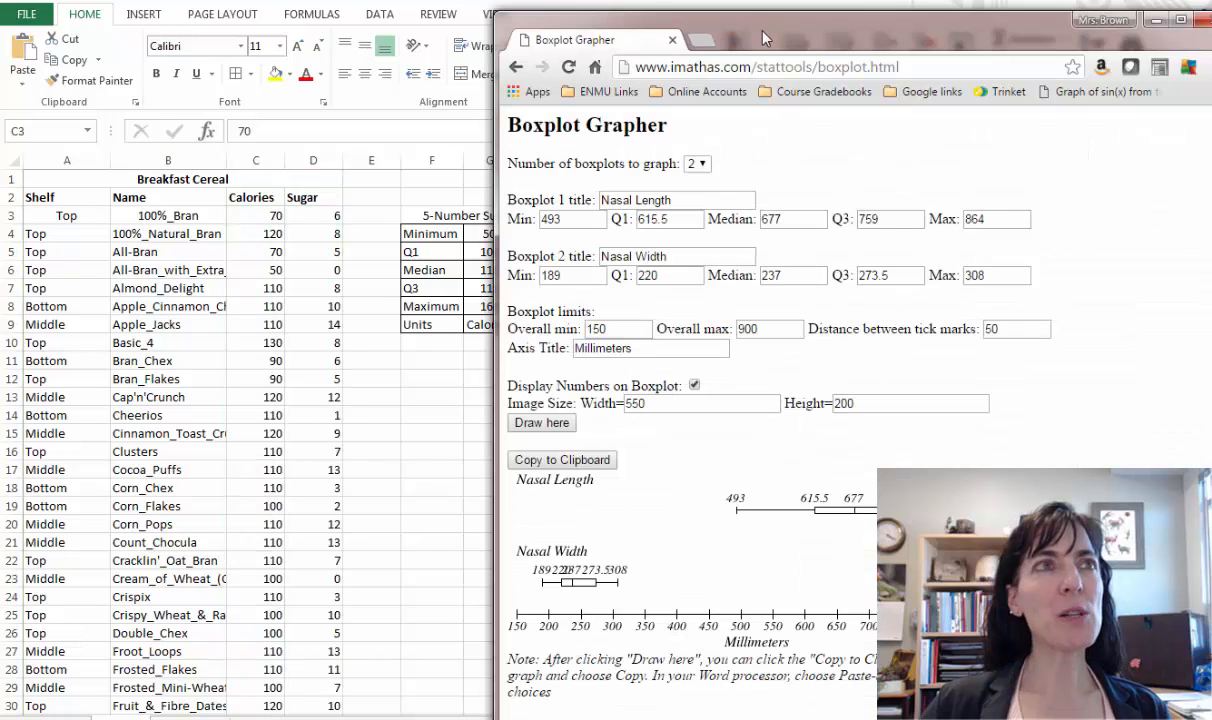
drag(762, 27, 842, 10)
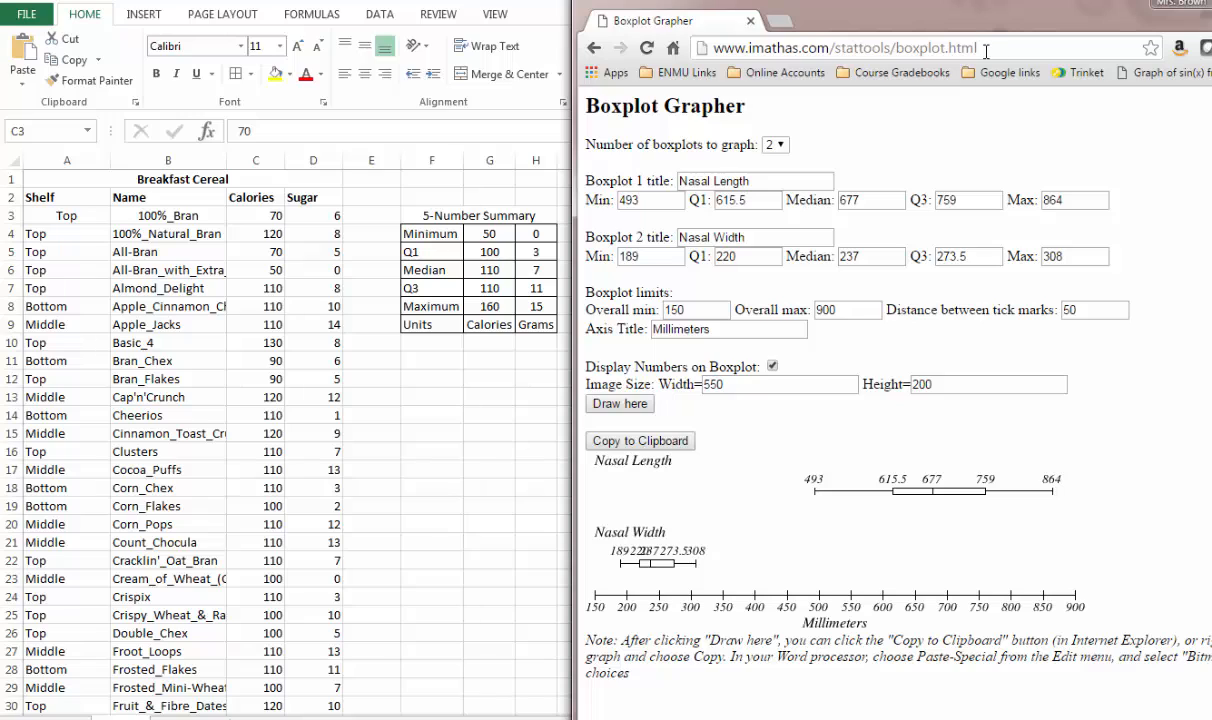
key(F5)
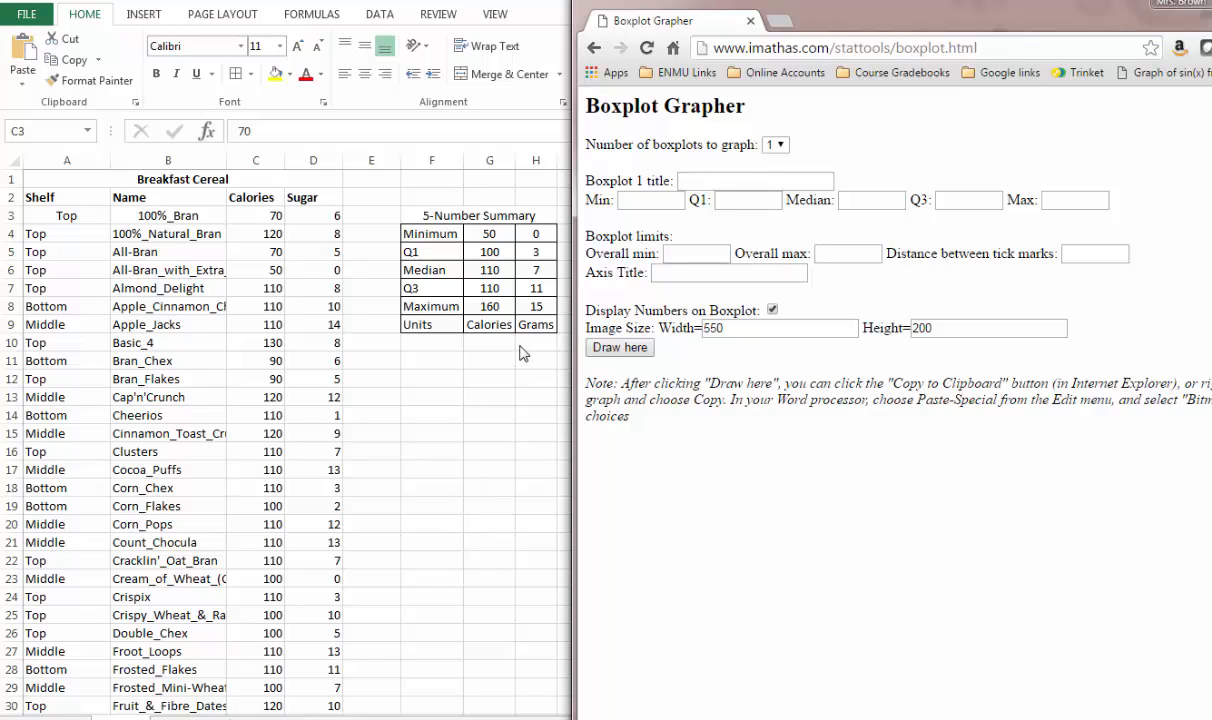
- Title boxplot 1 Calories and enter minimum 50, Q1 100, median 110, Q3 110 and maximum 160
click(712, 180)
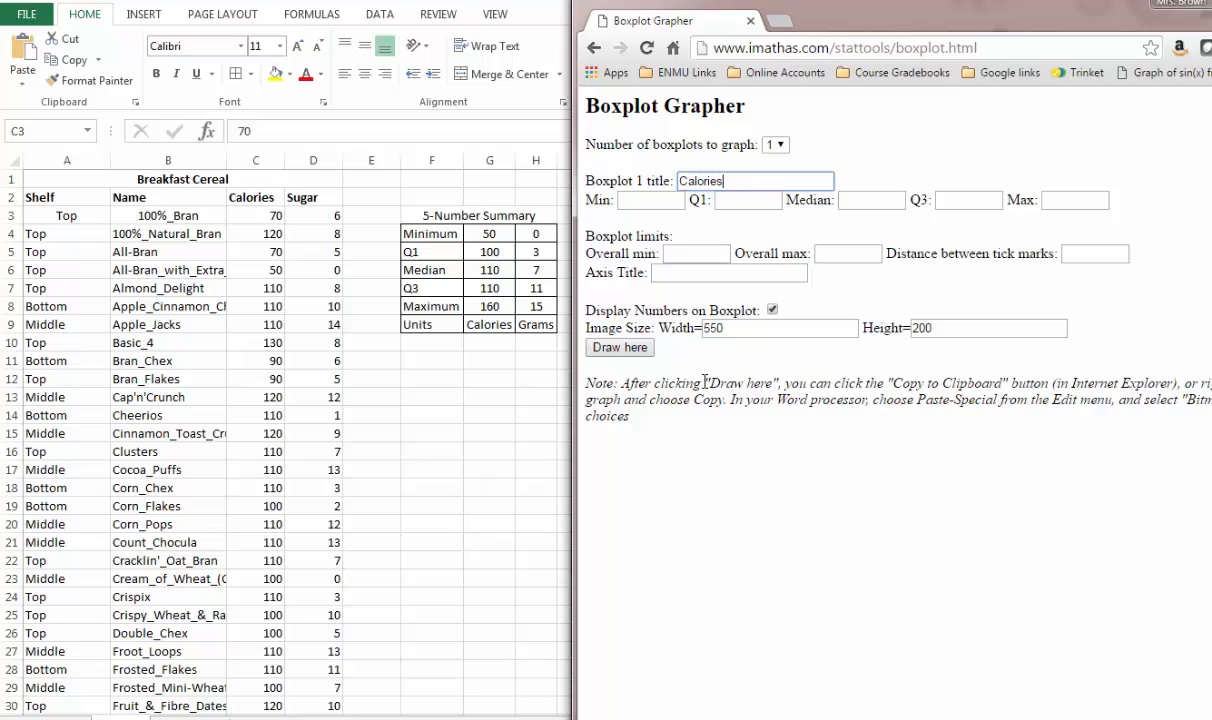
key(Tab)
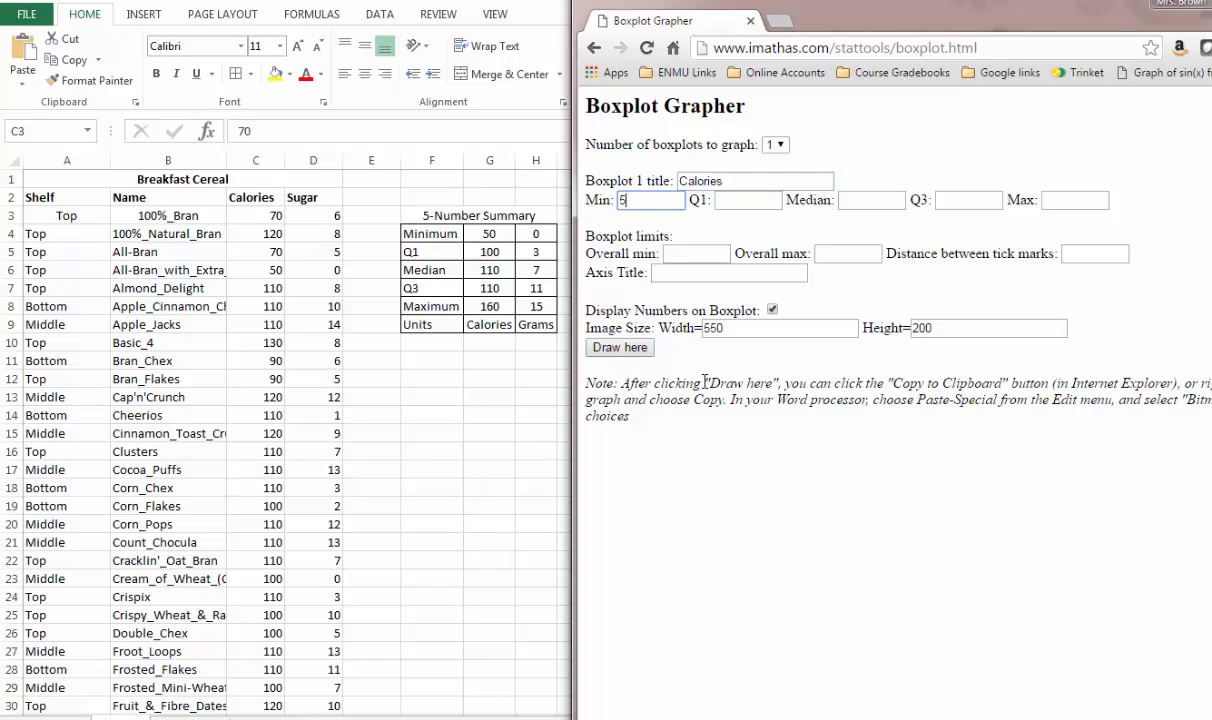
key(Tab)
text(100)
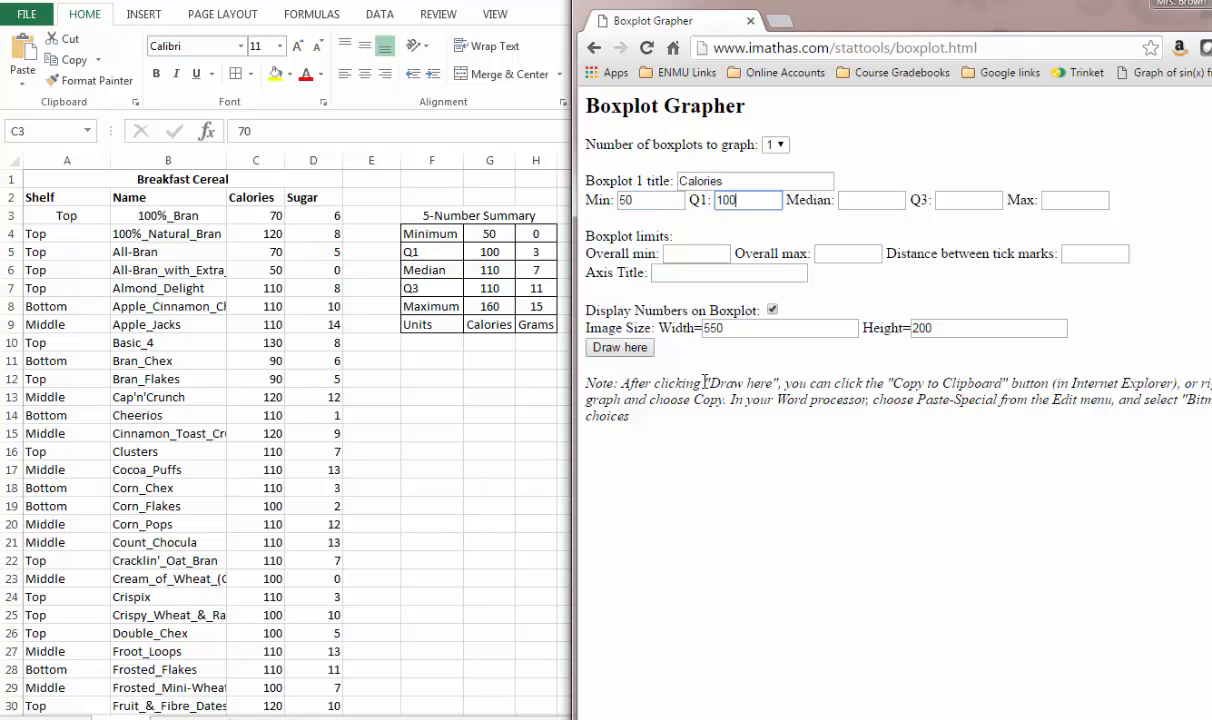
key(Tab)
key(Tab)
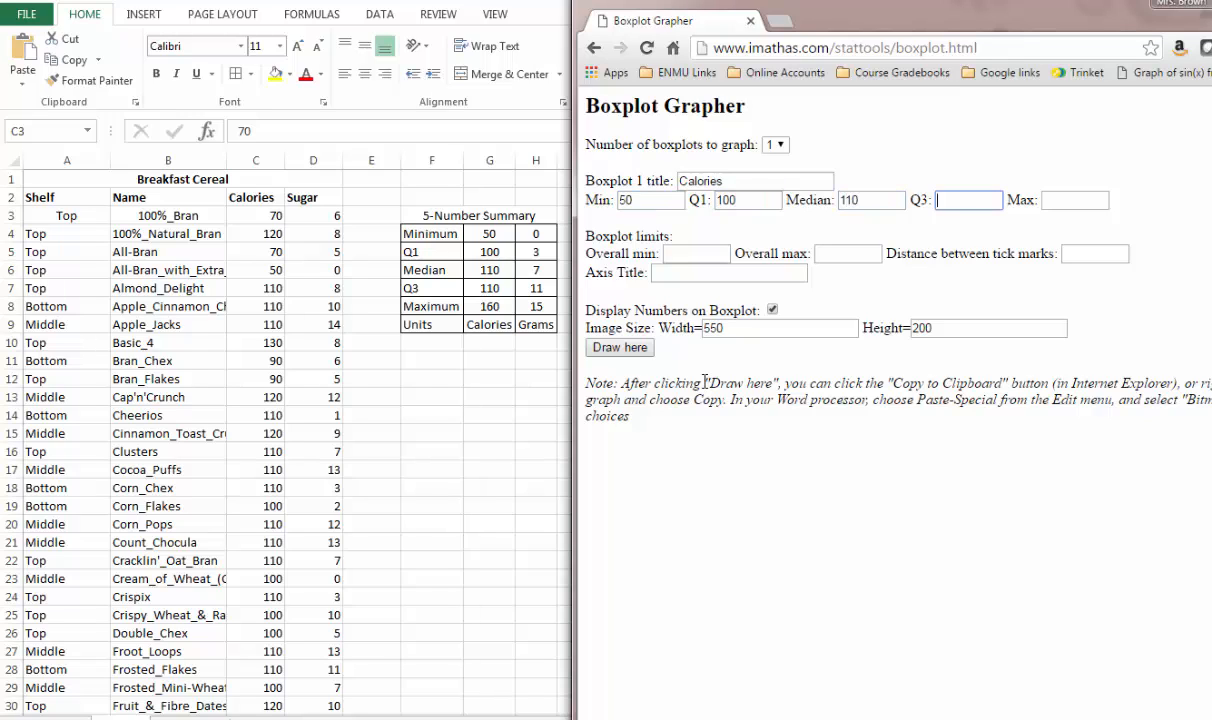
text(110)
key(Tab)
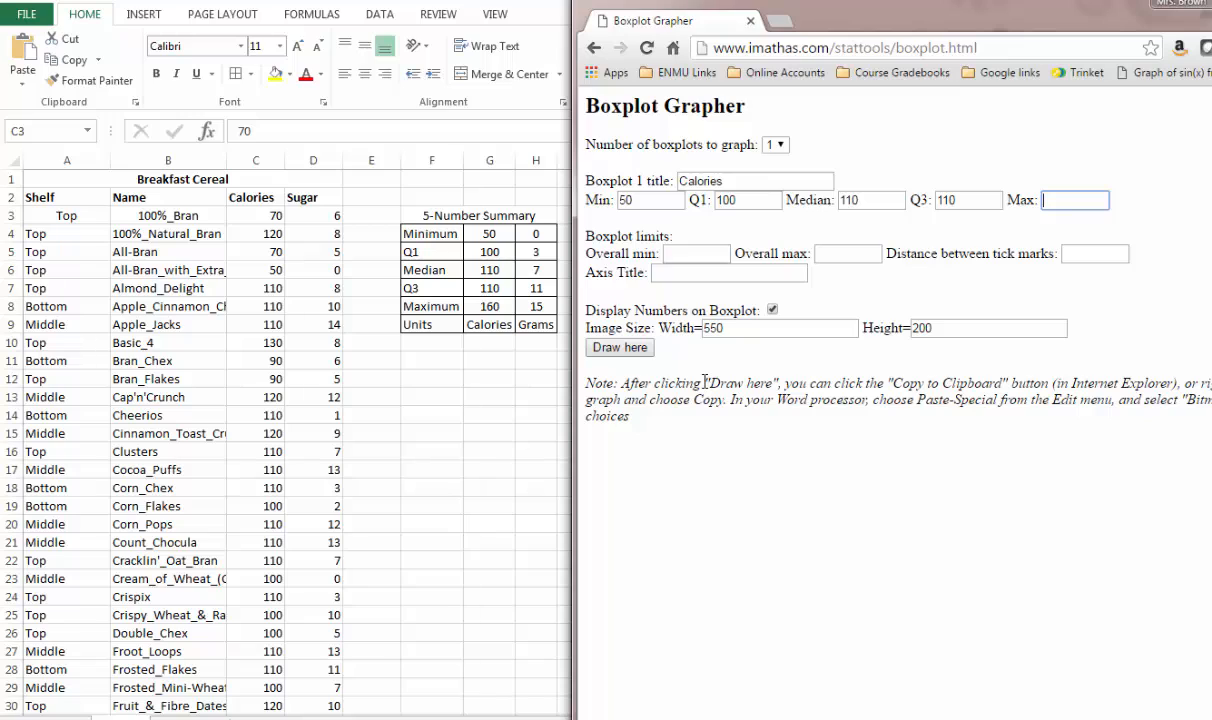
key(Tab)
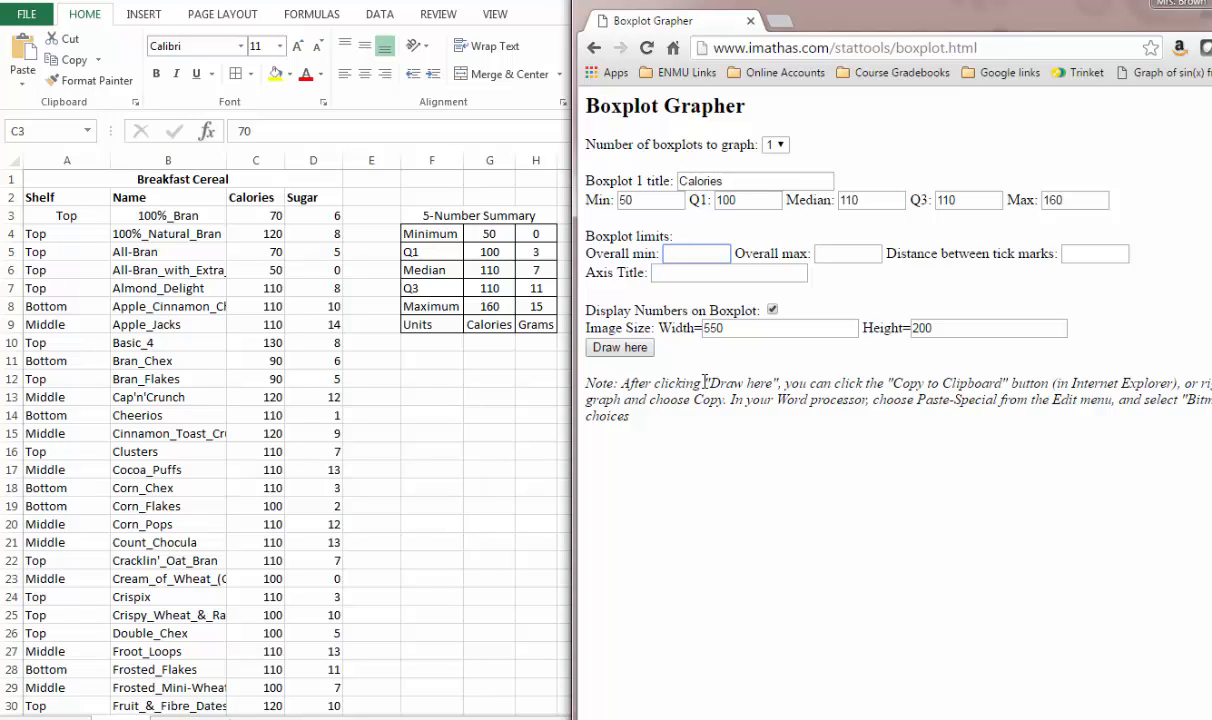
- Set the boxplot limits to 50 and 200 with tick marks every 25, and title the axis Calories
key(Tab)
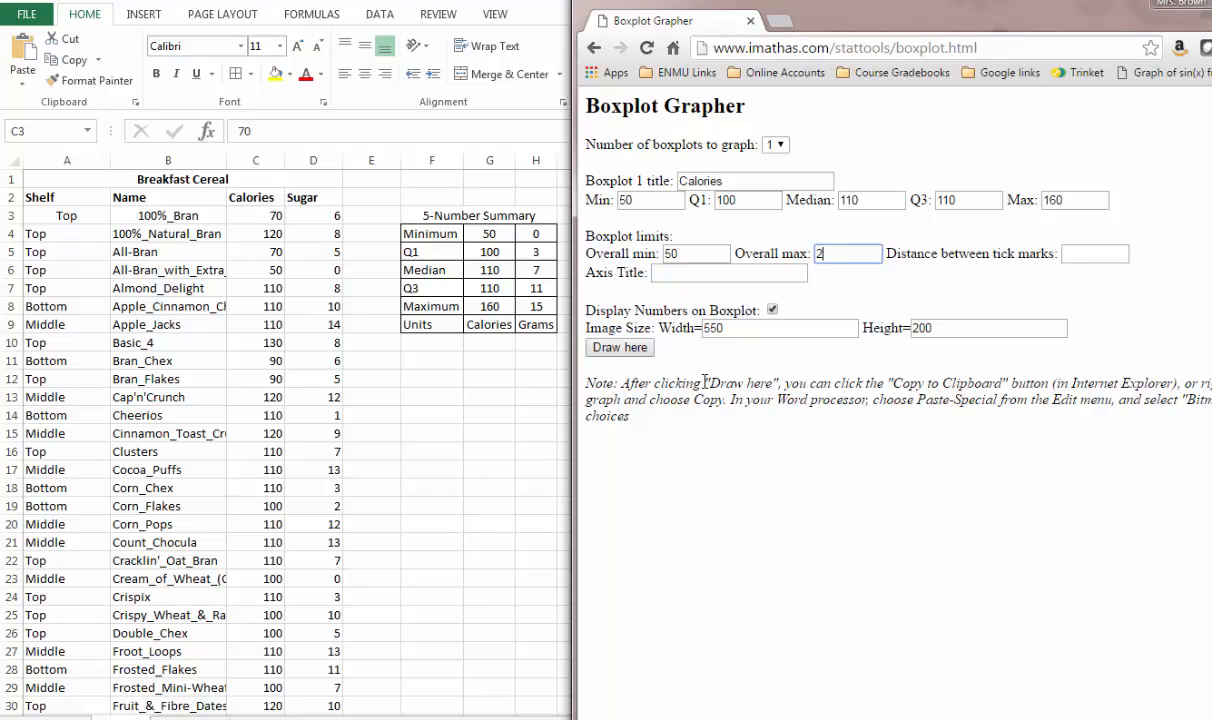
key(Tab)
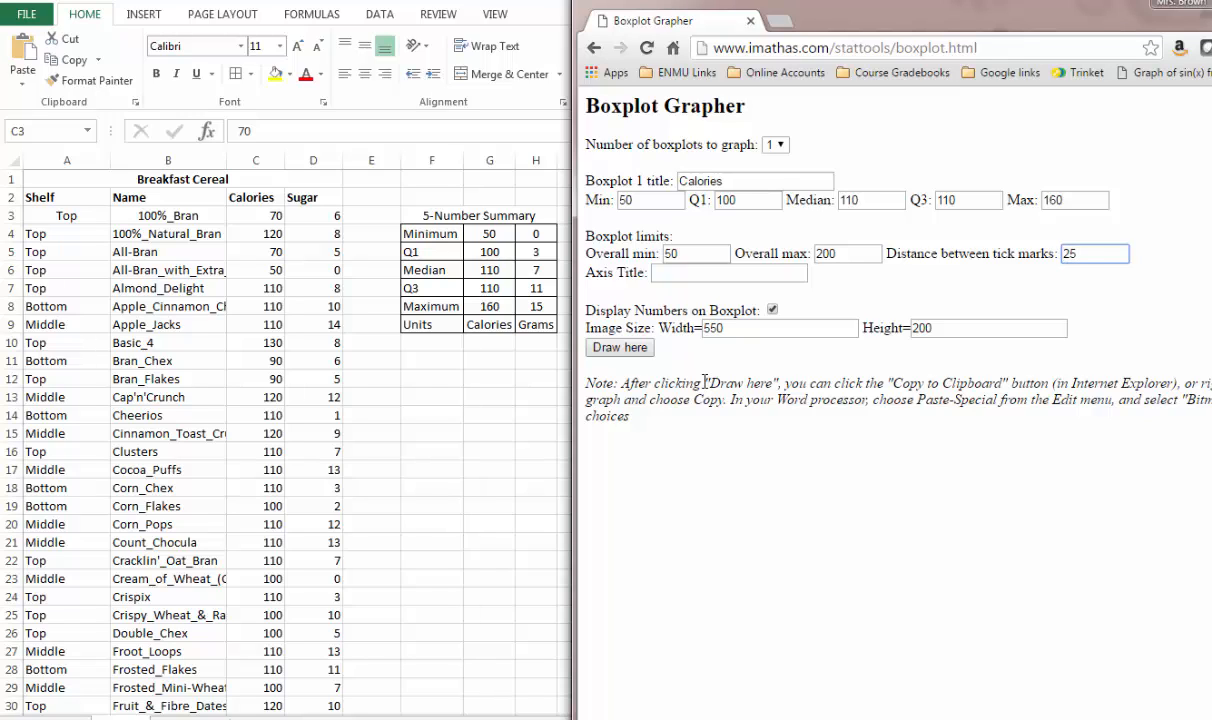
key(Tab)
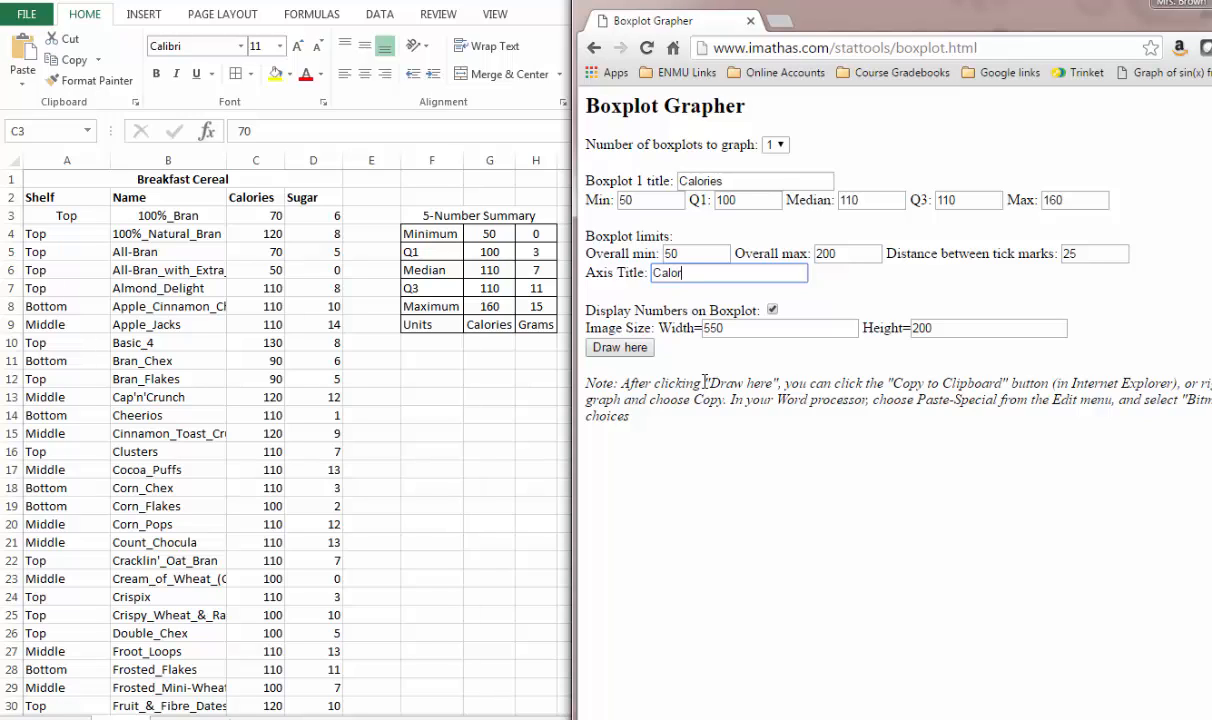
- Extend the boxplot title to Calories in Breakfast Cereal and draw the boxplot
click(760, 186)
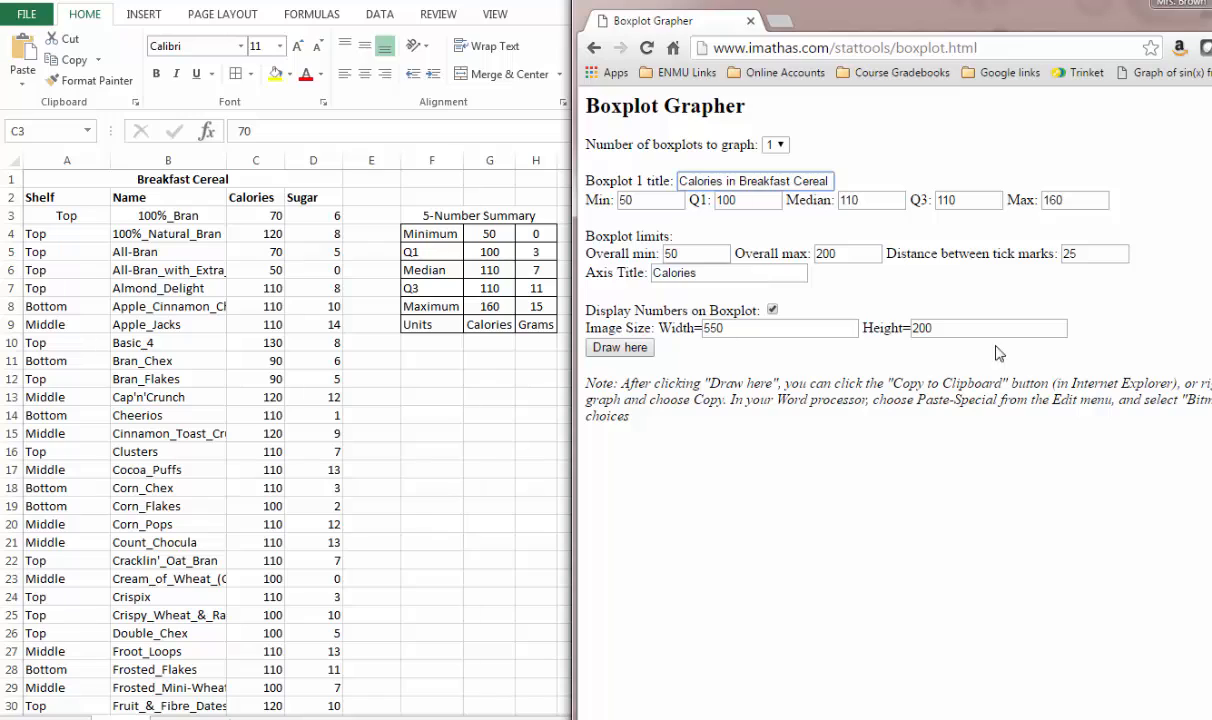
click(614, 349)
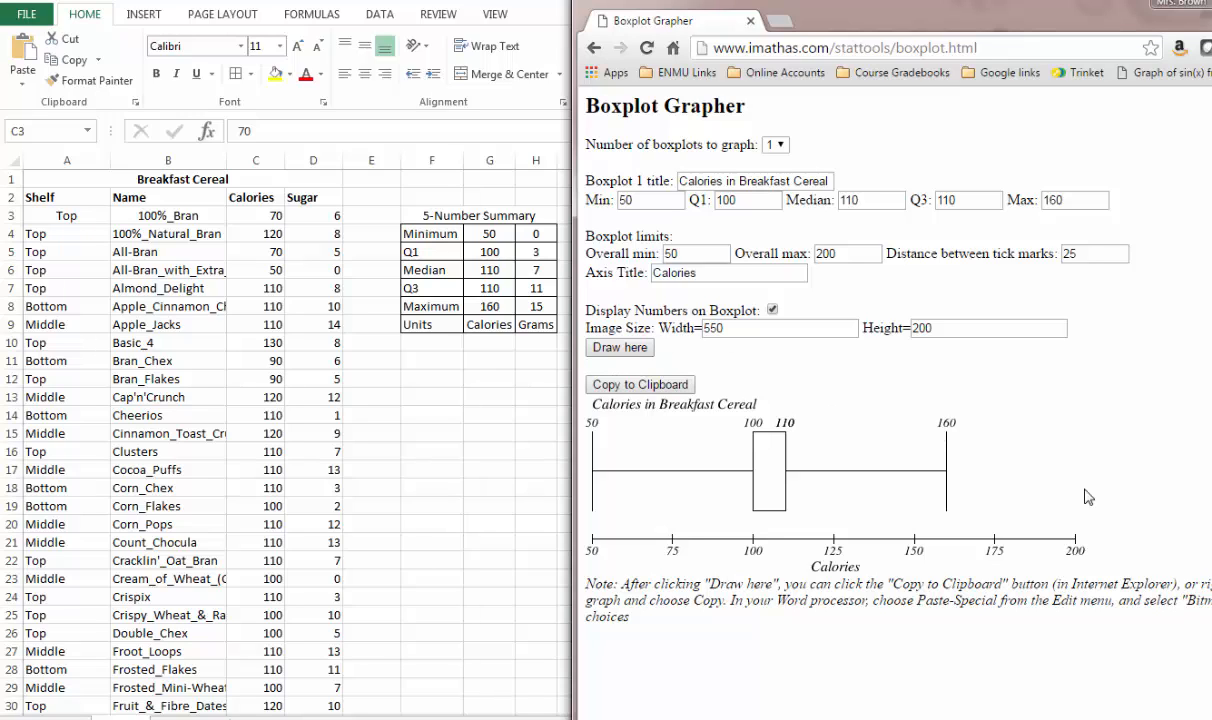
- Capture the drawn calories boxplot, including its title and axis, with the Snipping Tool
right_click(680, 484)
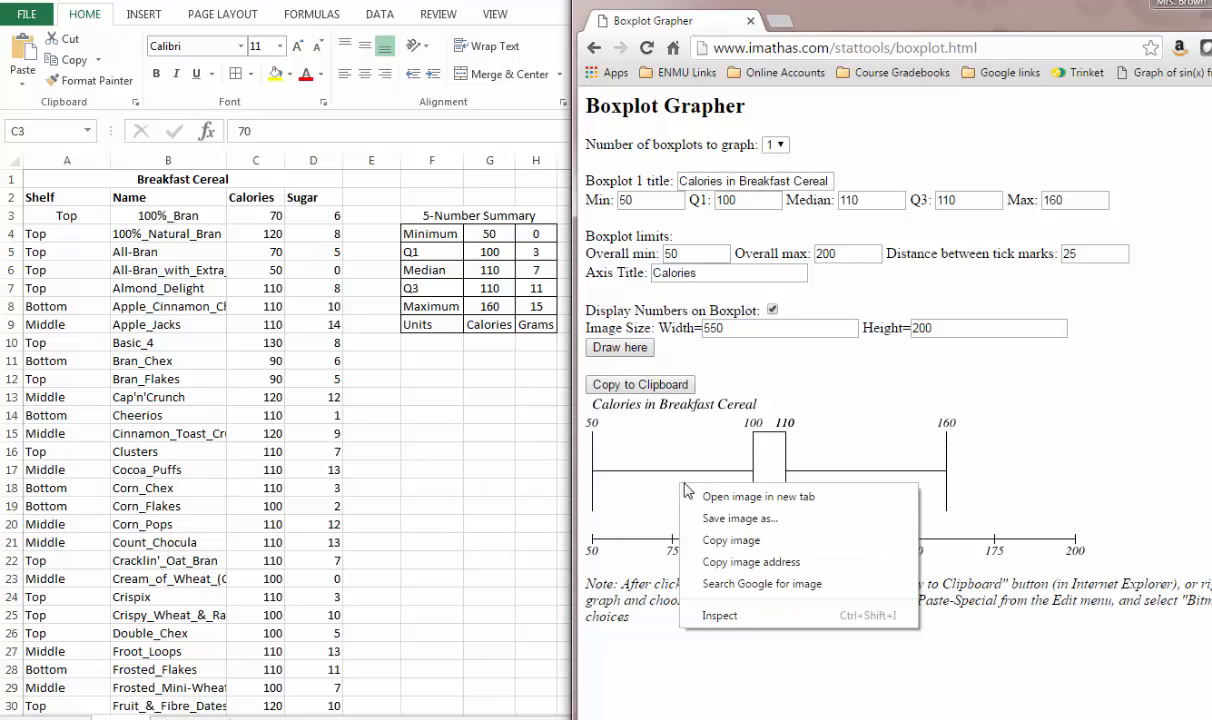
click(672, 447)
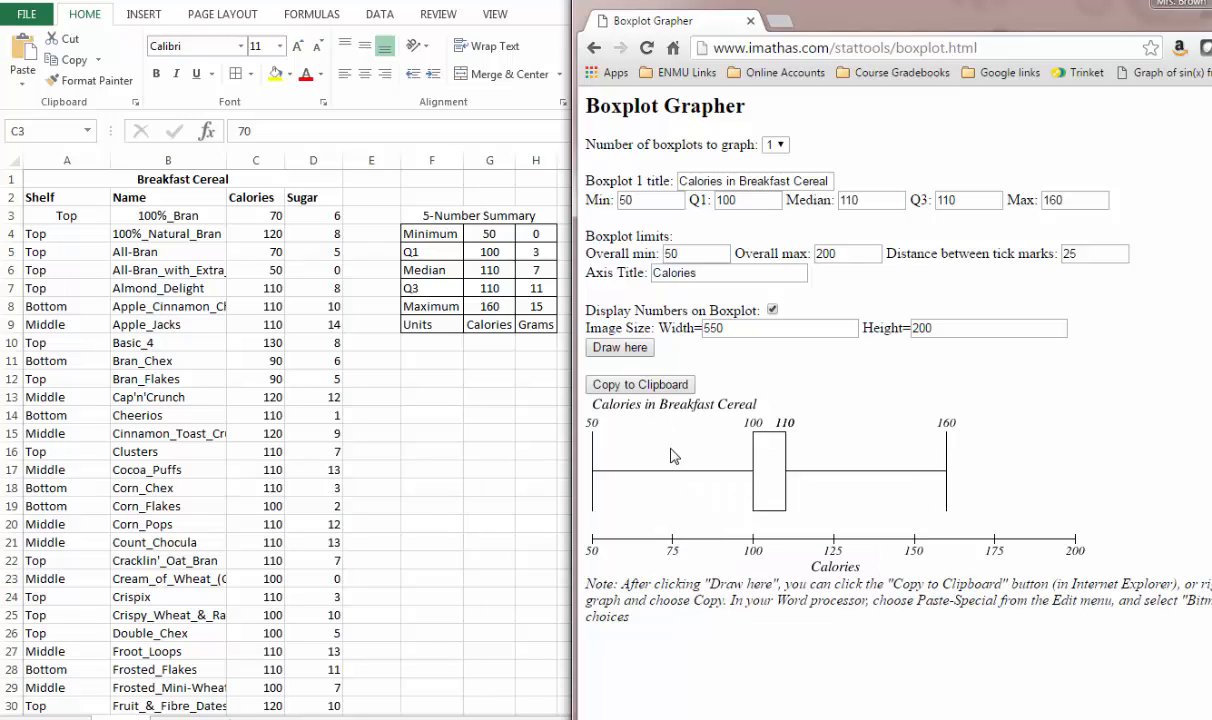
click(480, 718)
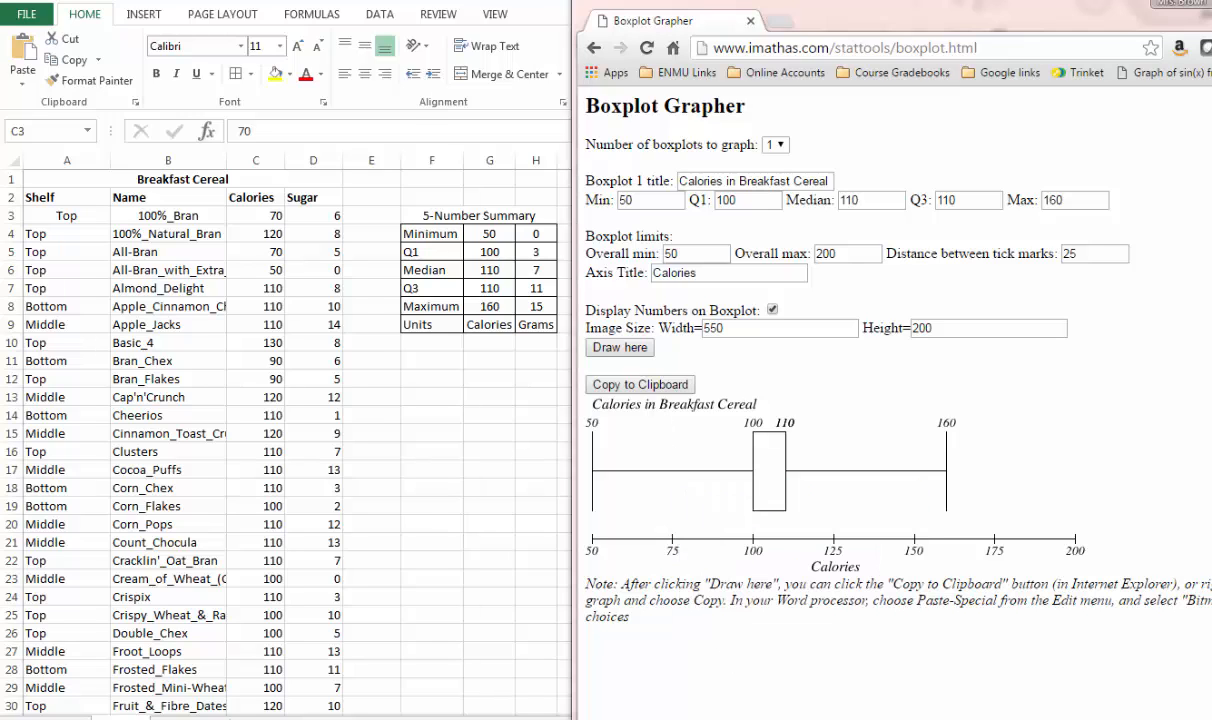
click(166, 140)
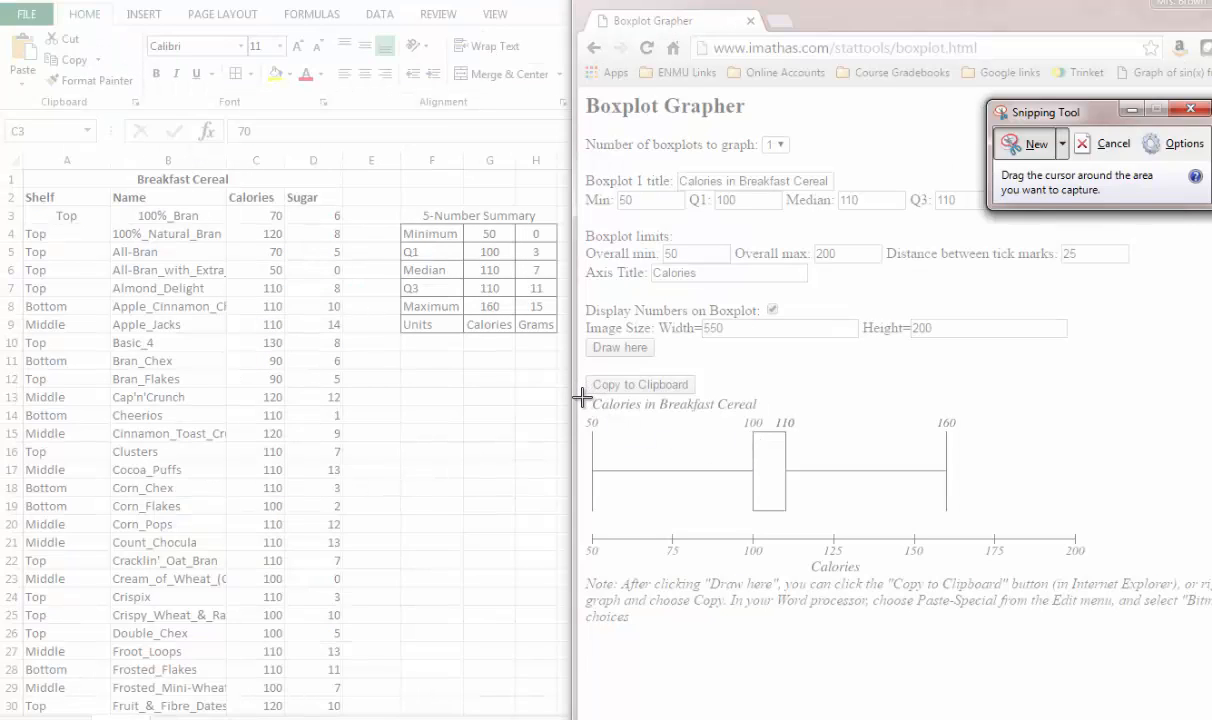
drag(583, 397, 1092, 577)
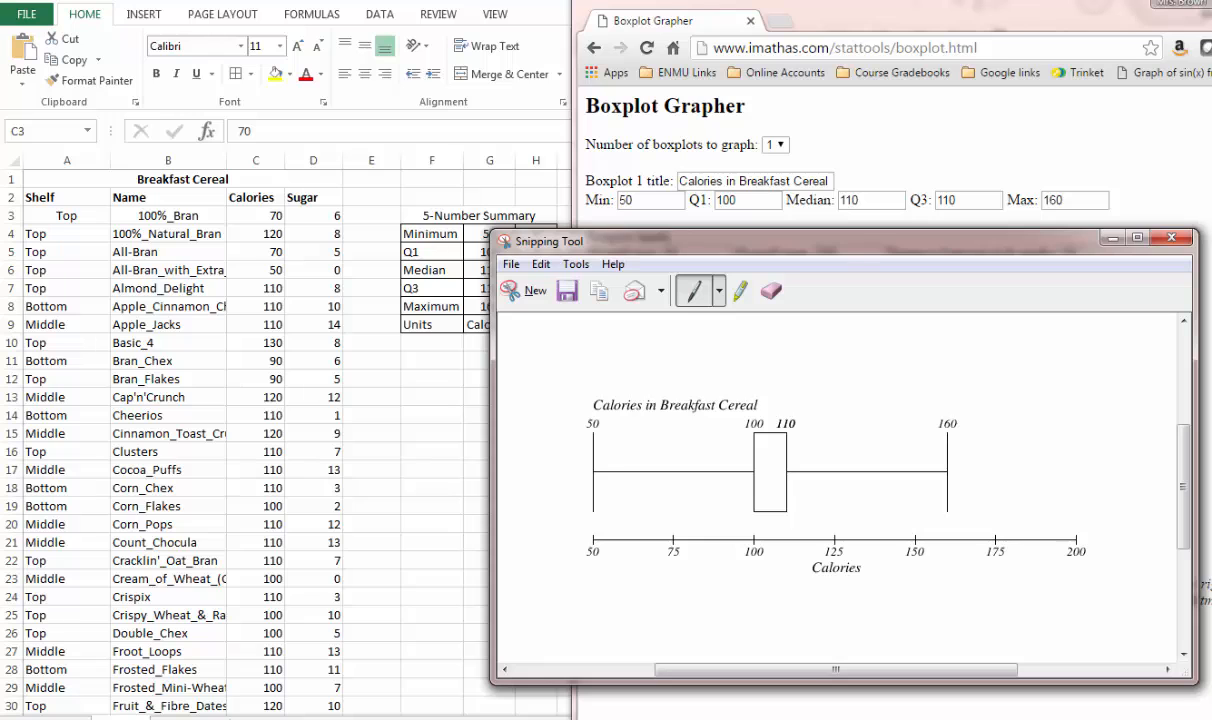
- Switch to the Word document and paste the captured boxplot below the 5-Number Summary table
drag(722, 716, 784, 0)
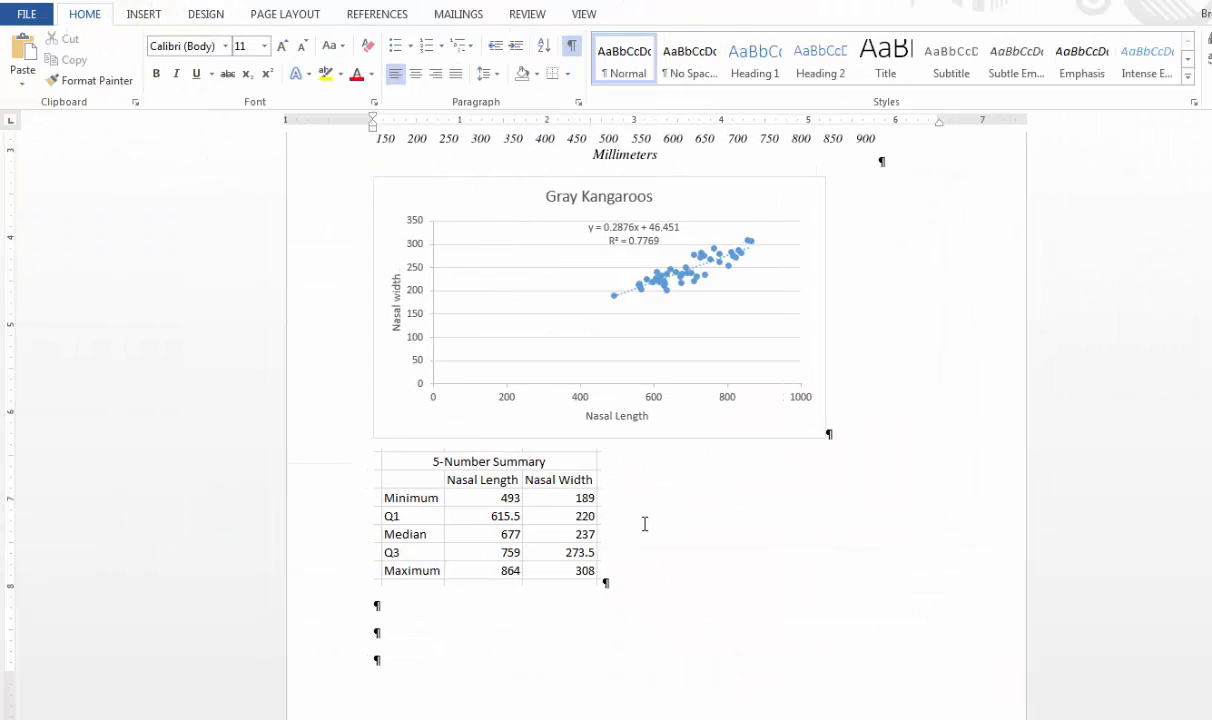
scroll(540, 540, down, 1)
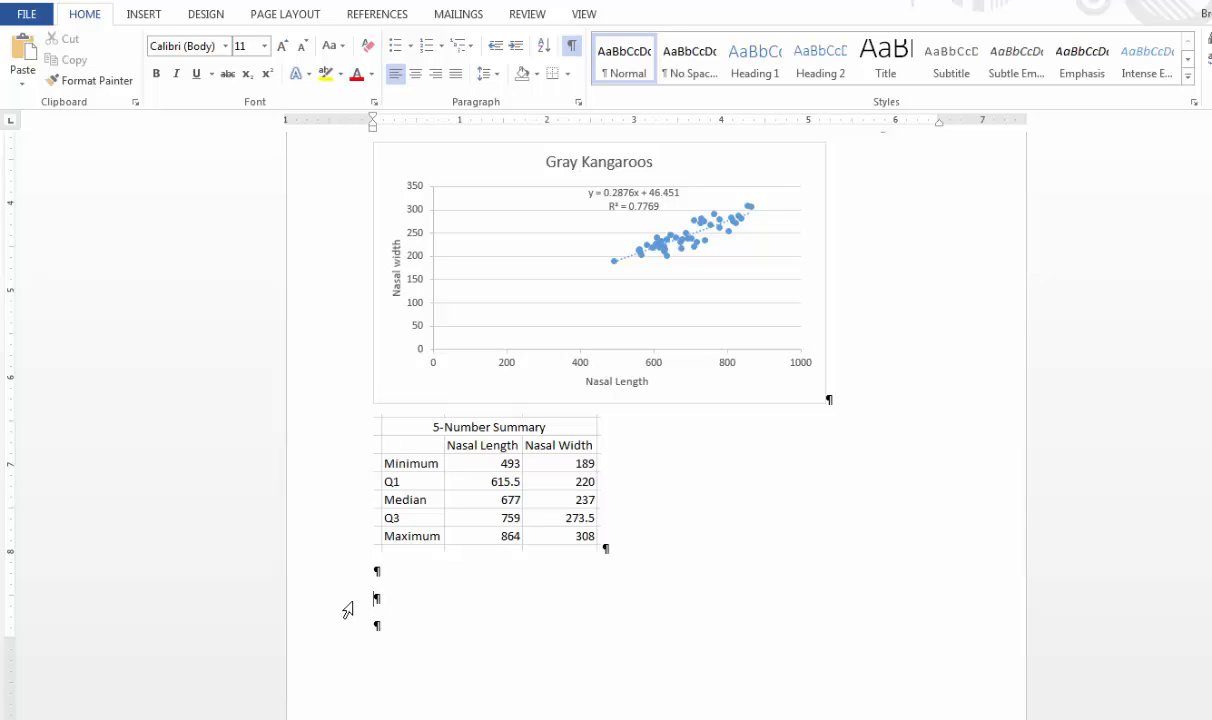
scroll(322, 585, down, 5)
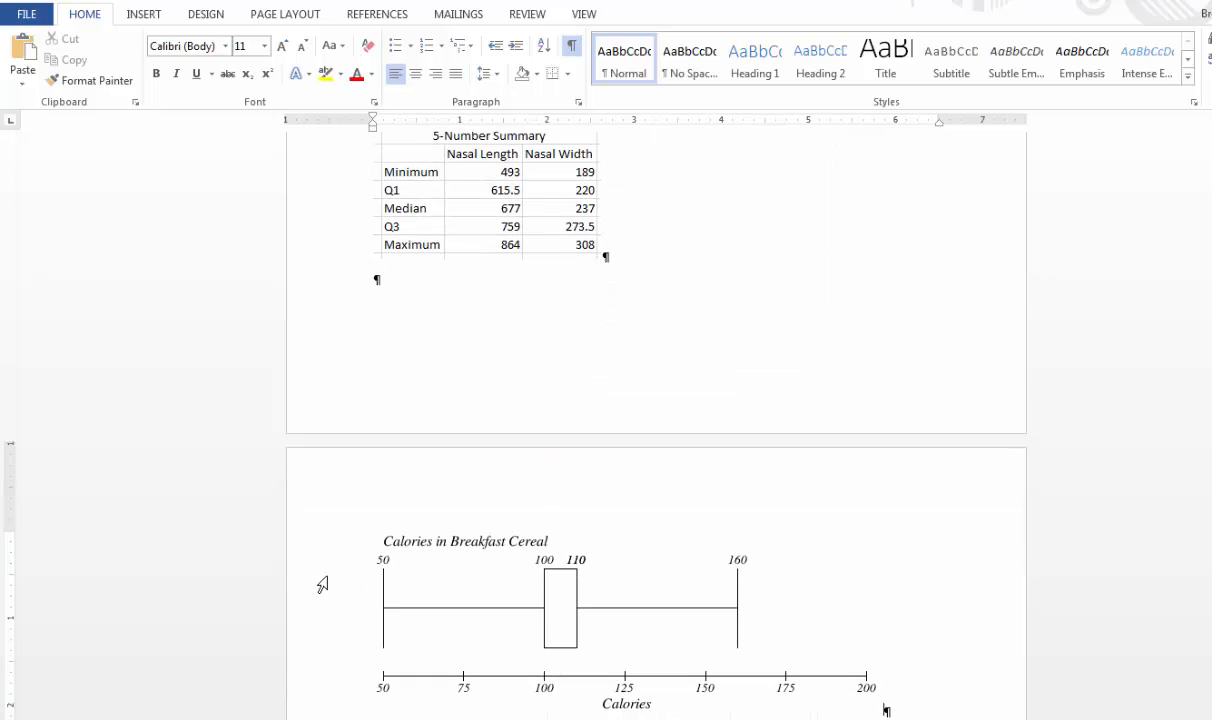
right_click(368, 316)
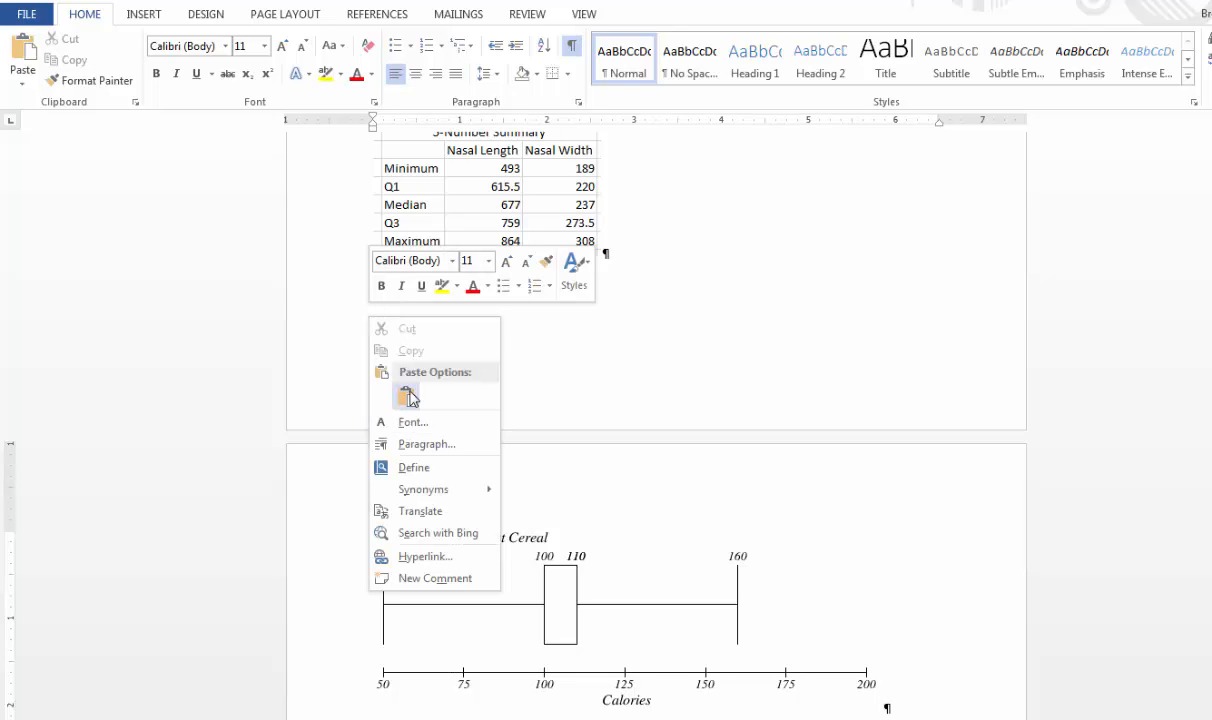
click(606, 362)
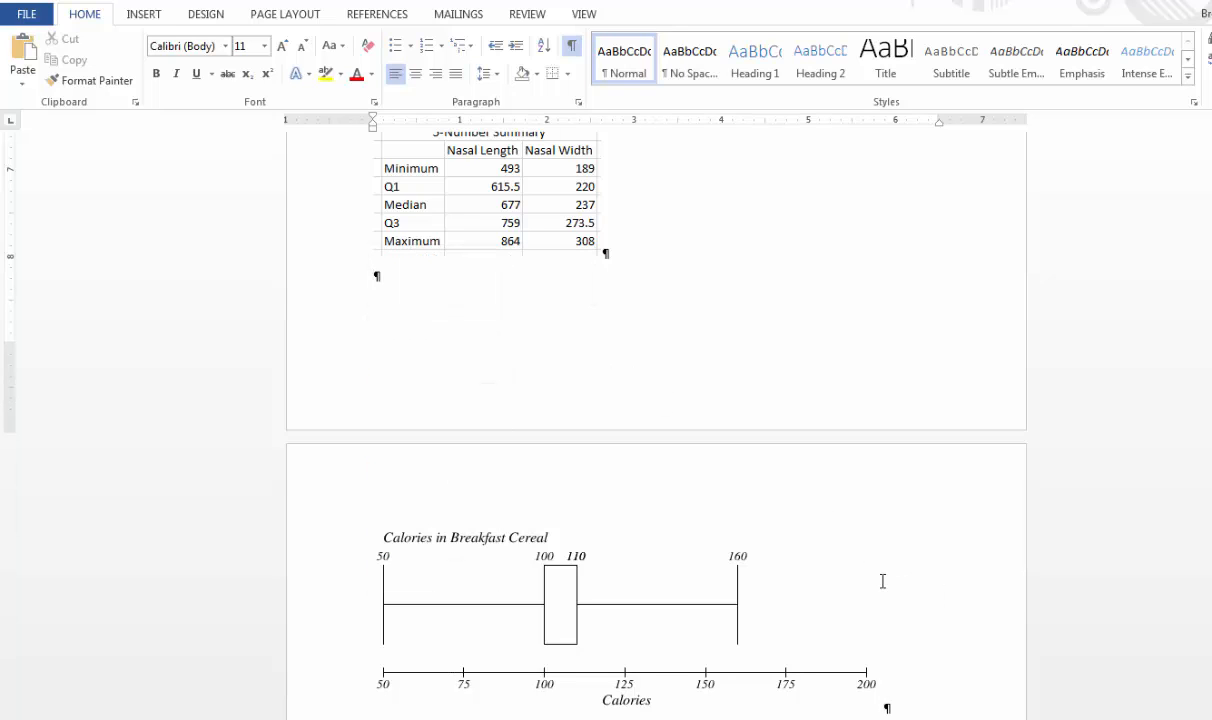
scroll(882, 581, down, 2)
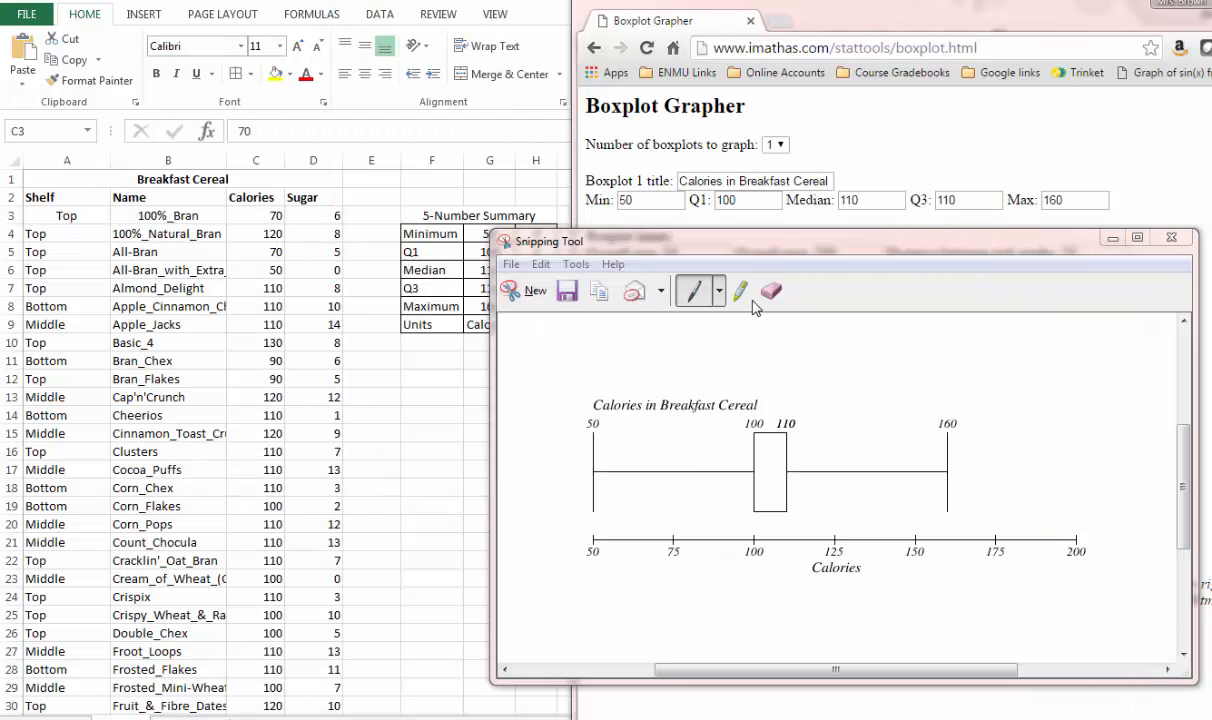
- Return to the Boxplot Grapher and change the boxplot title to Grams of Sugar in Breakfast Cereal
drag(823, 244, 2, 160)
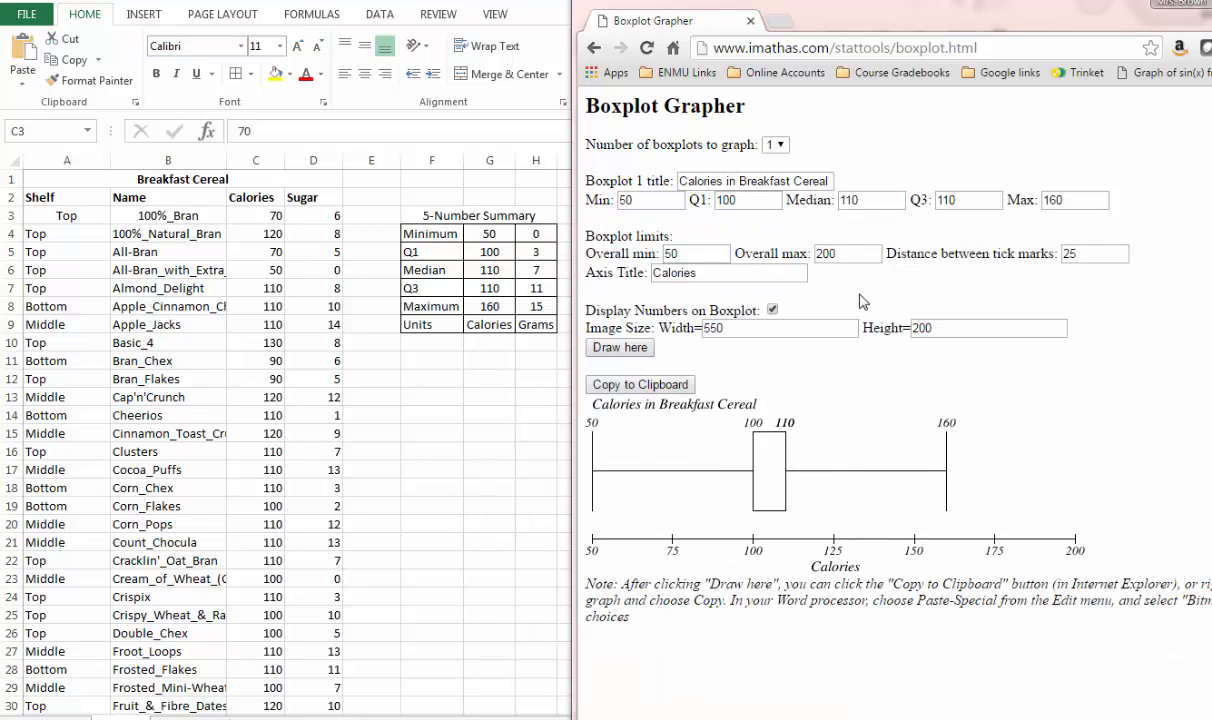
double_click(691, 184)
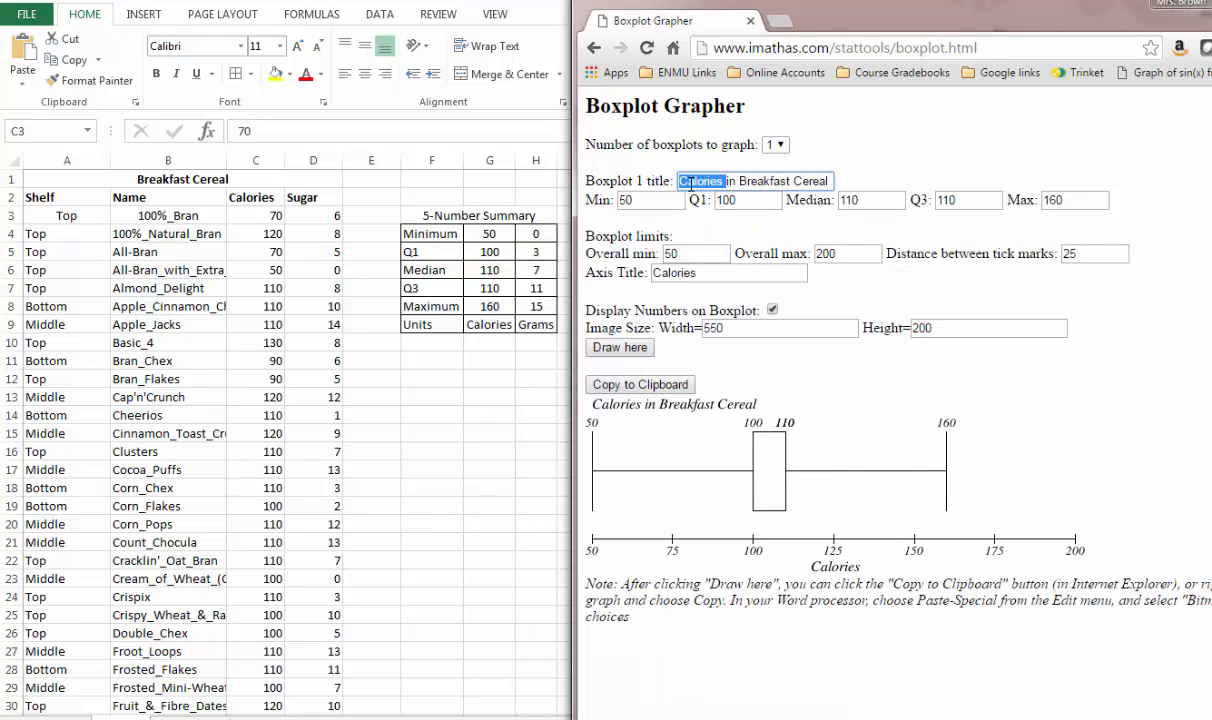
text(Grams)
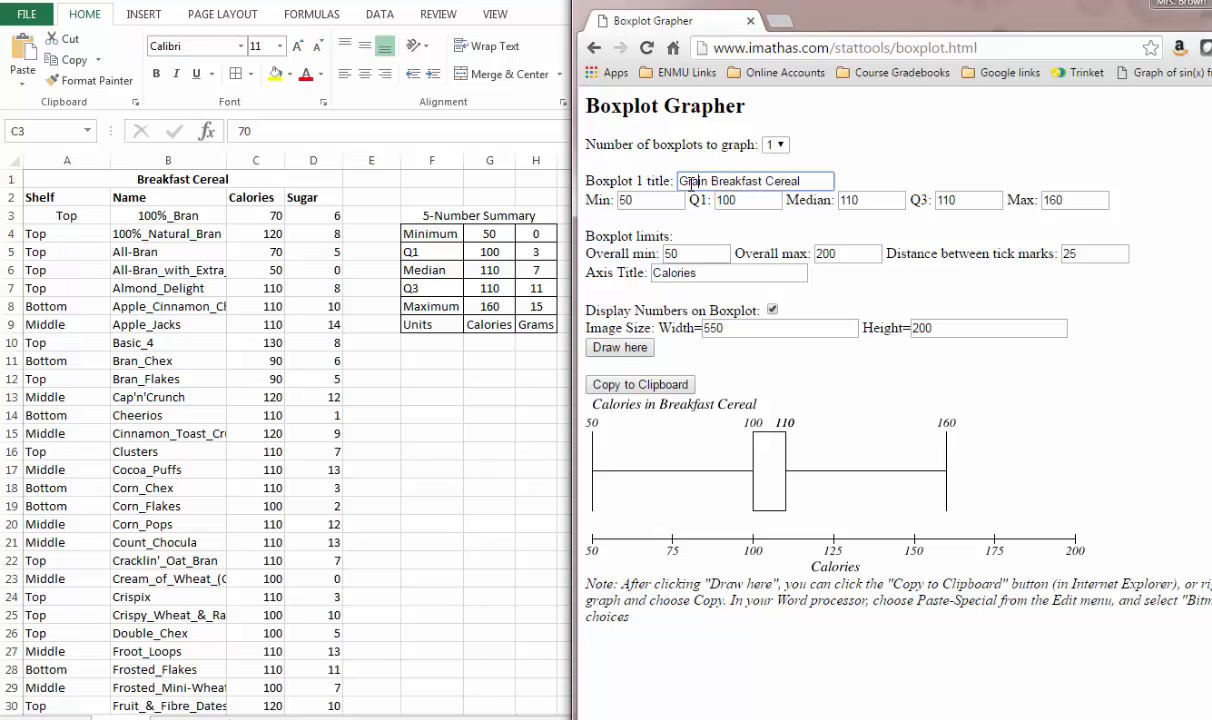
text( of Sugar)
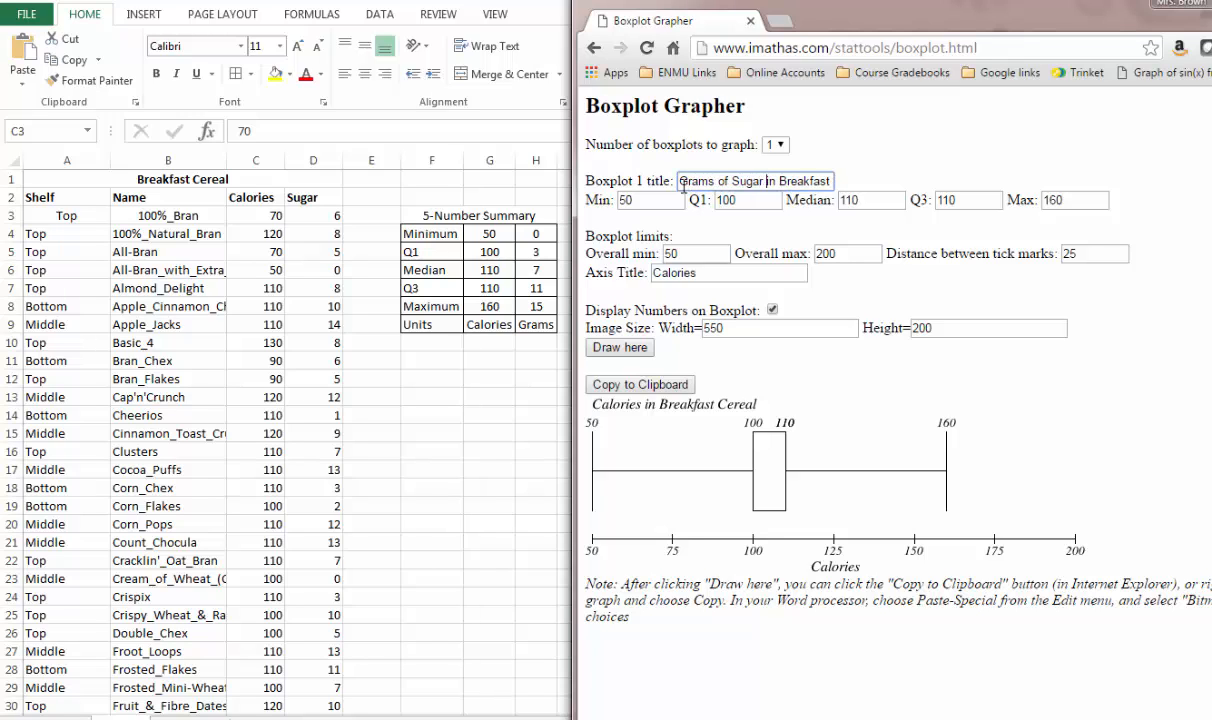
- Enter the sugar five-number summary for the boxplot: minimum 0, Q1 3, median 7, Q3 11 and maximum 15
key(Tab)
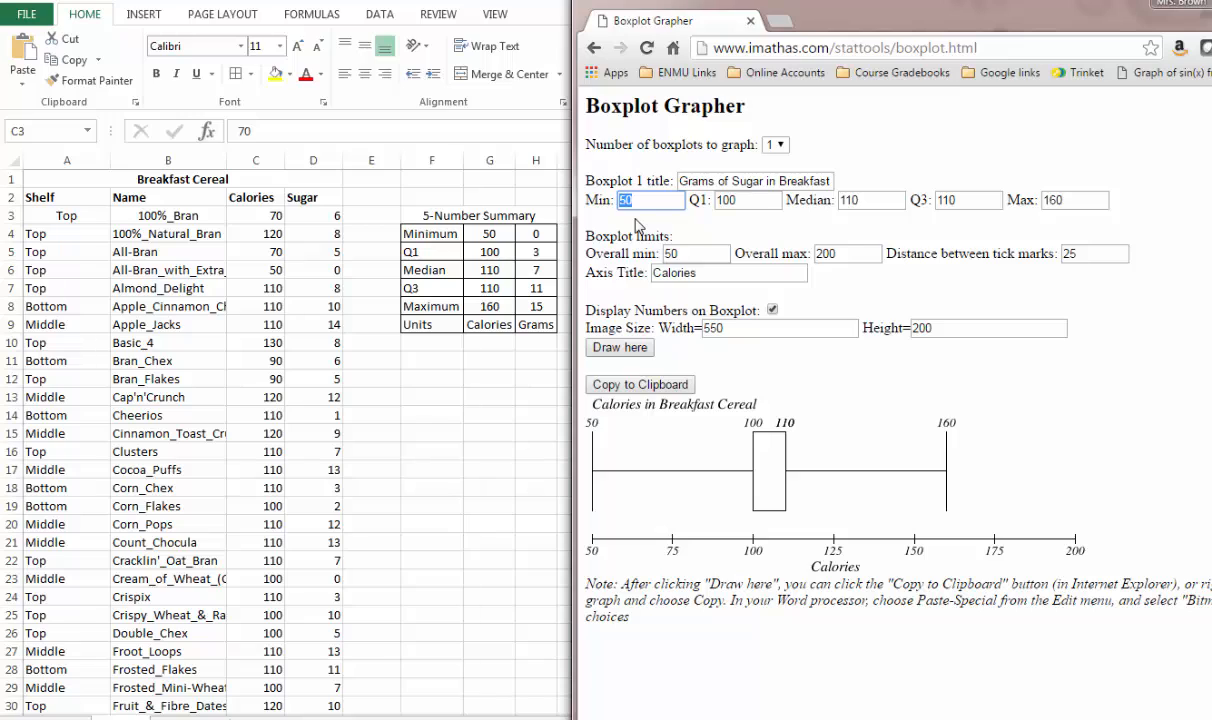
text(0)
key(Tab)
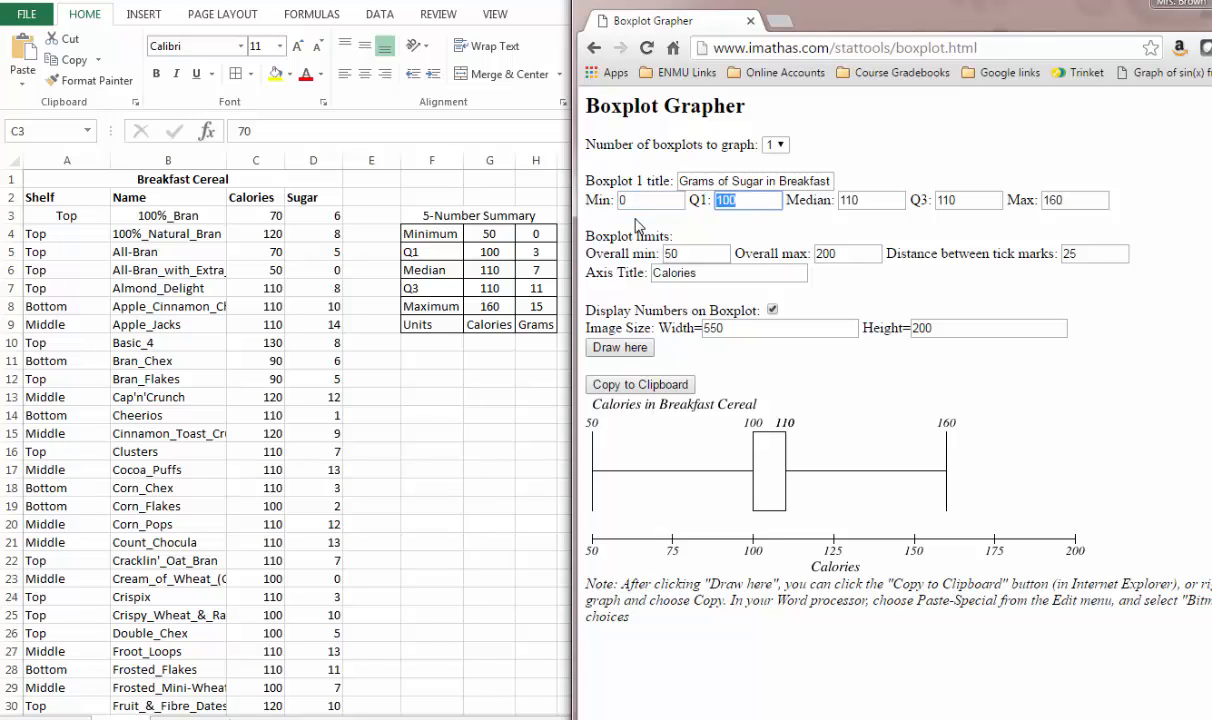
text(3)
key(Tab)
text(7)
key(Tab)
text(11)
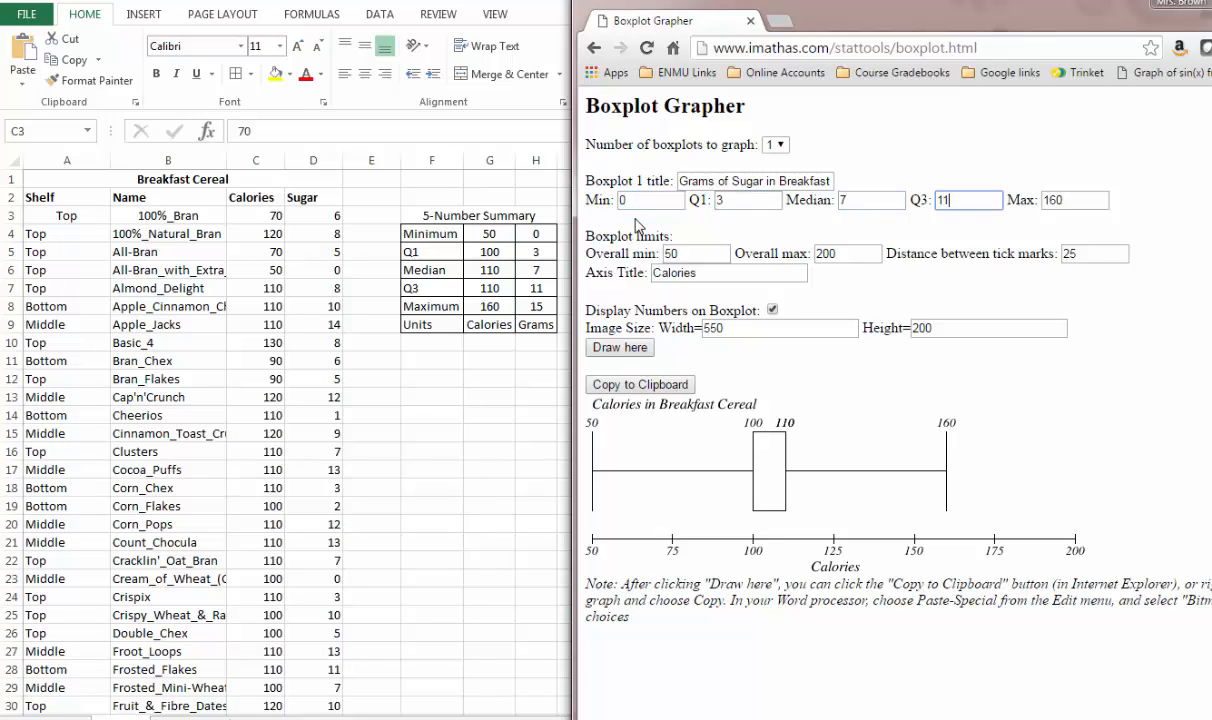
key(Tab)
text(15)
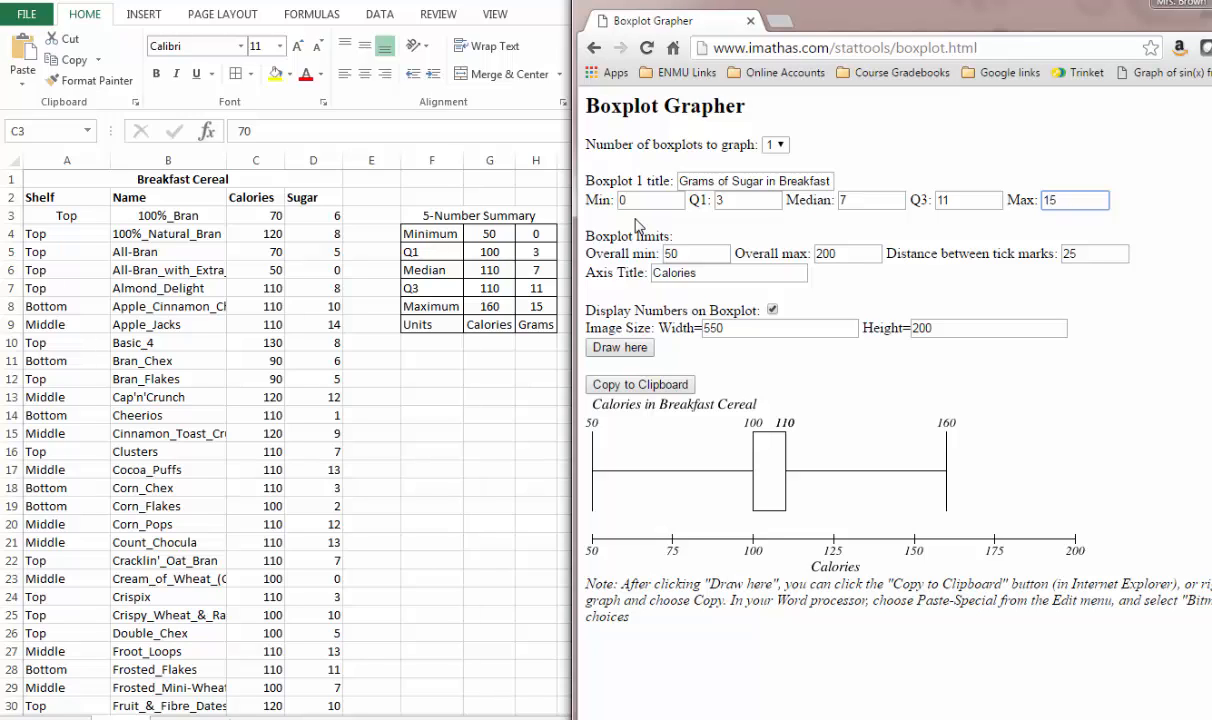
- Set the boxplot limits to an overall minimum of 0 and maximum of 15, with tick marks every 3
key(Tab)
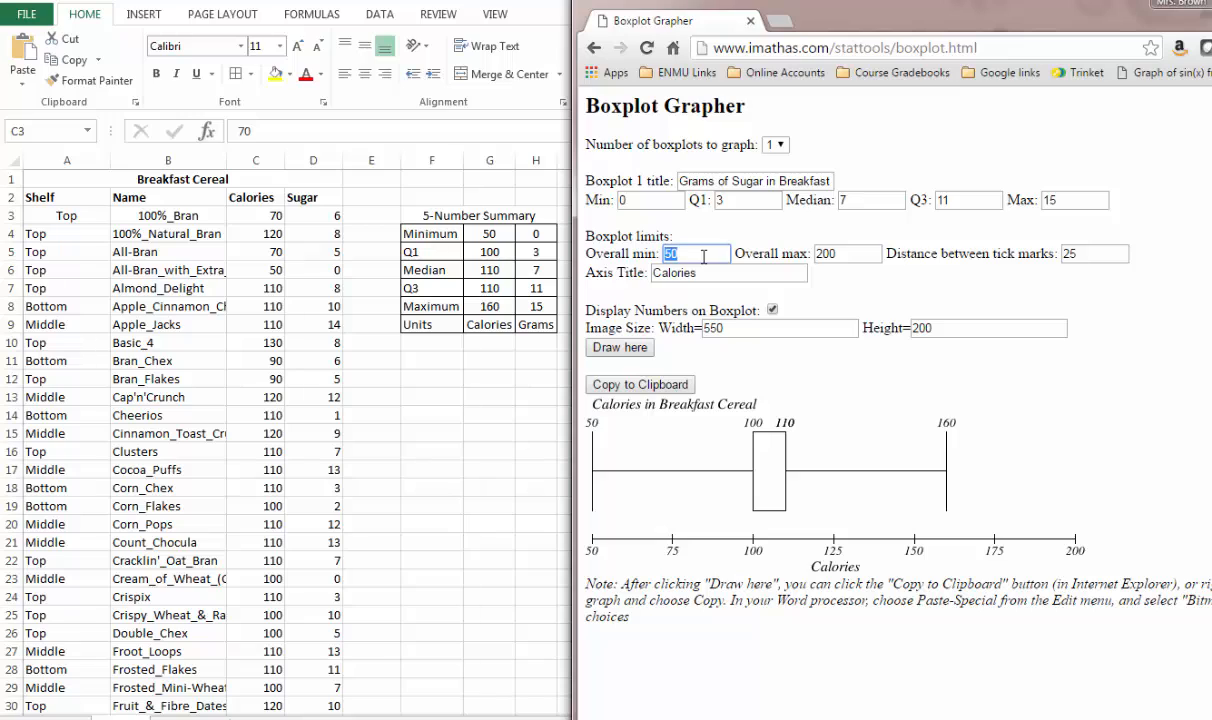
text(0)
key(Tab)
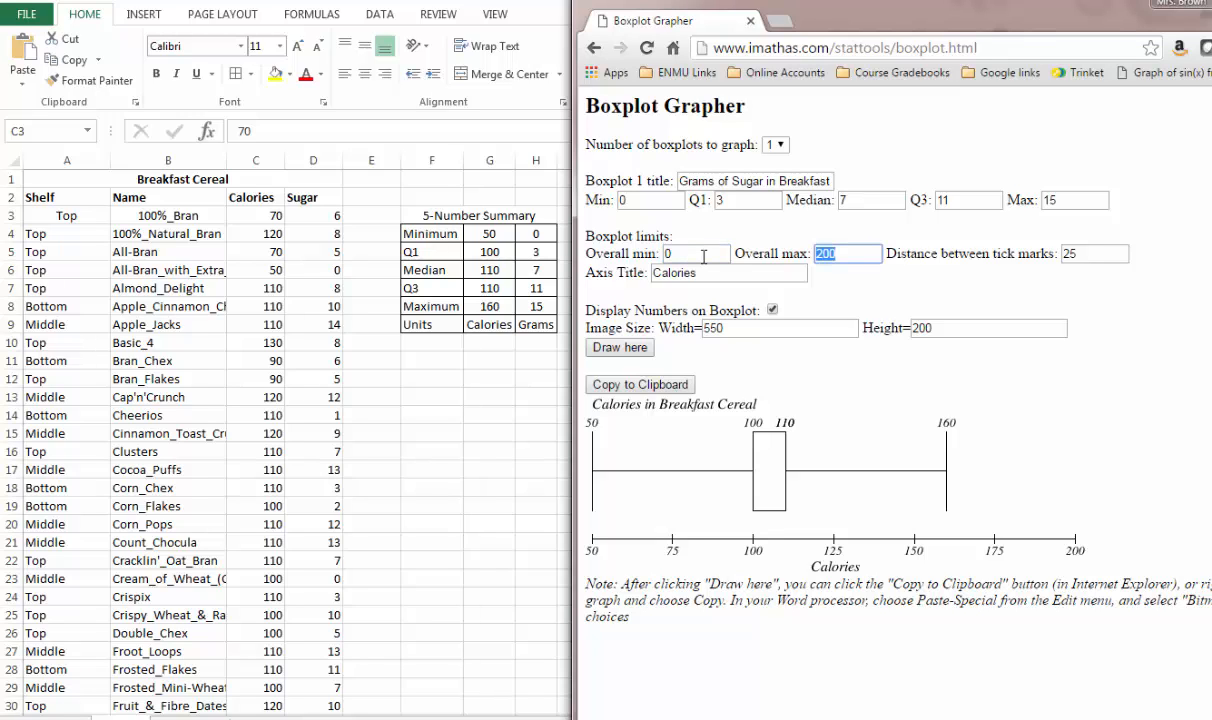
text(15)
key(Tab)
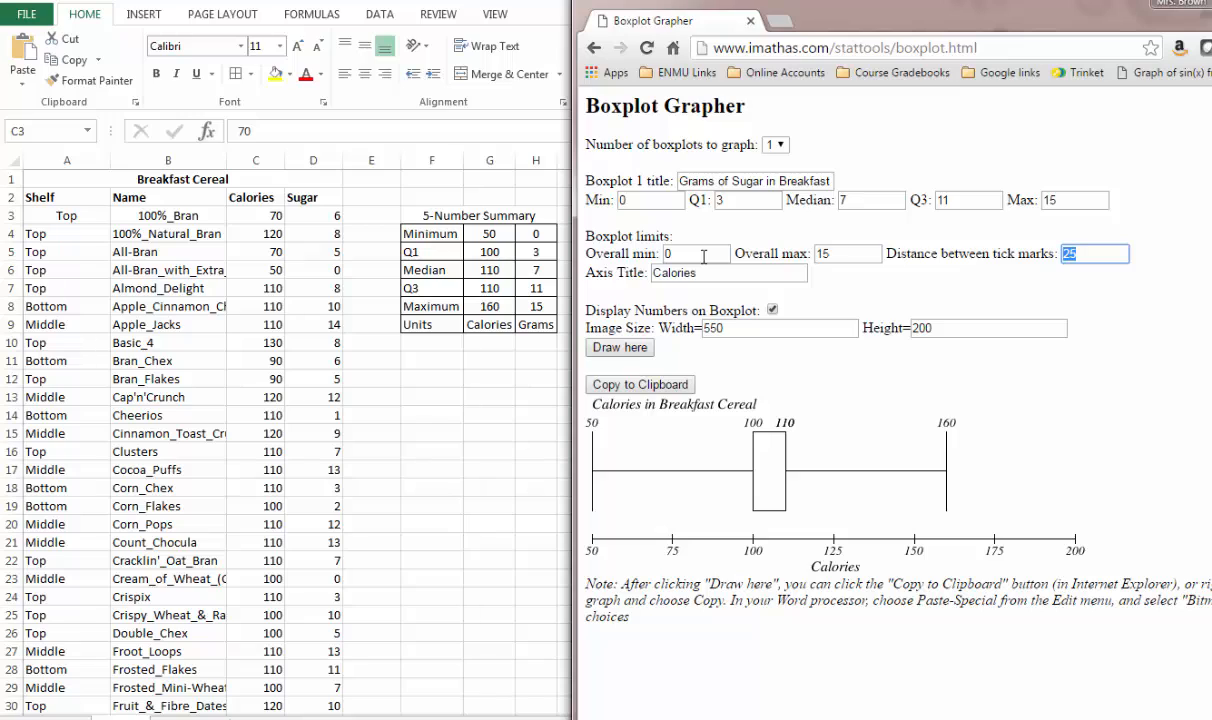
text(3)
- Title the axis Grams and draw the sugar boxplot
key(Tab)
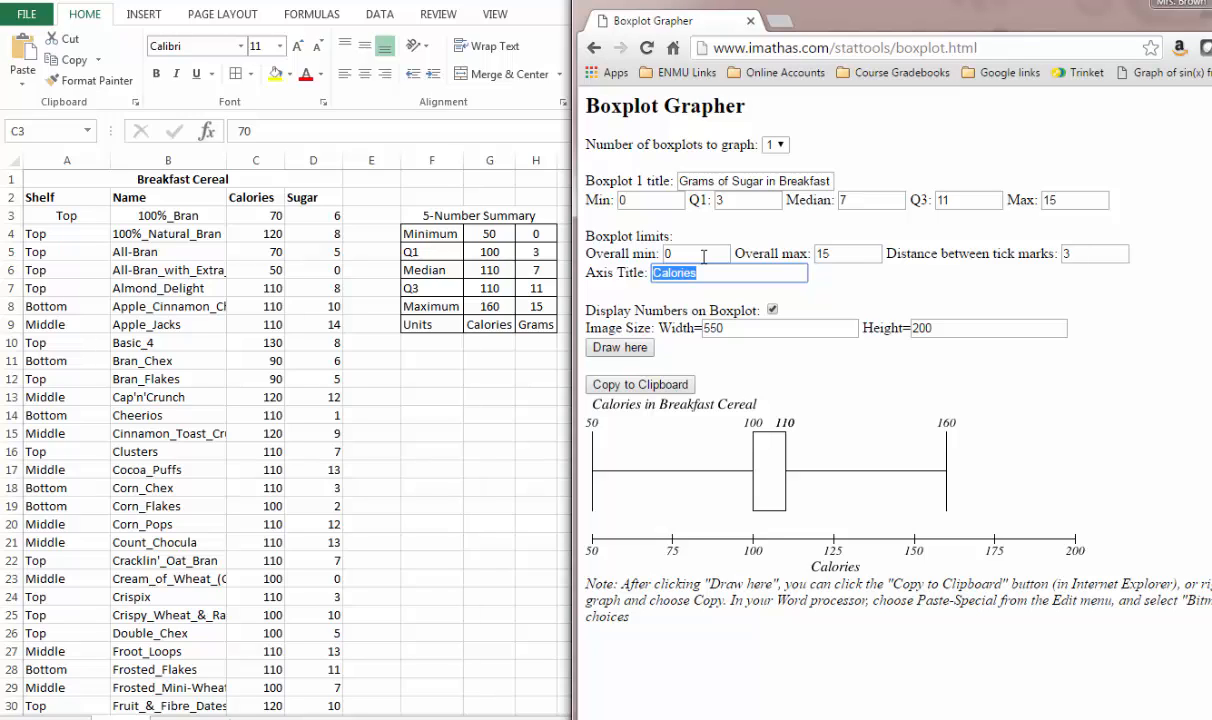
text(Grams)
click(630, 349)
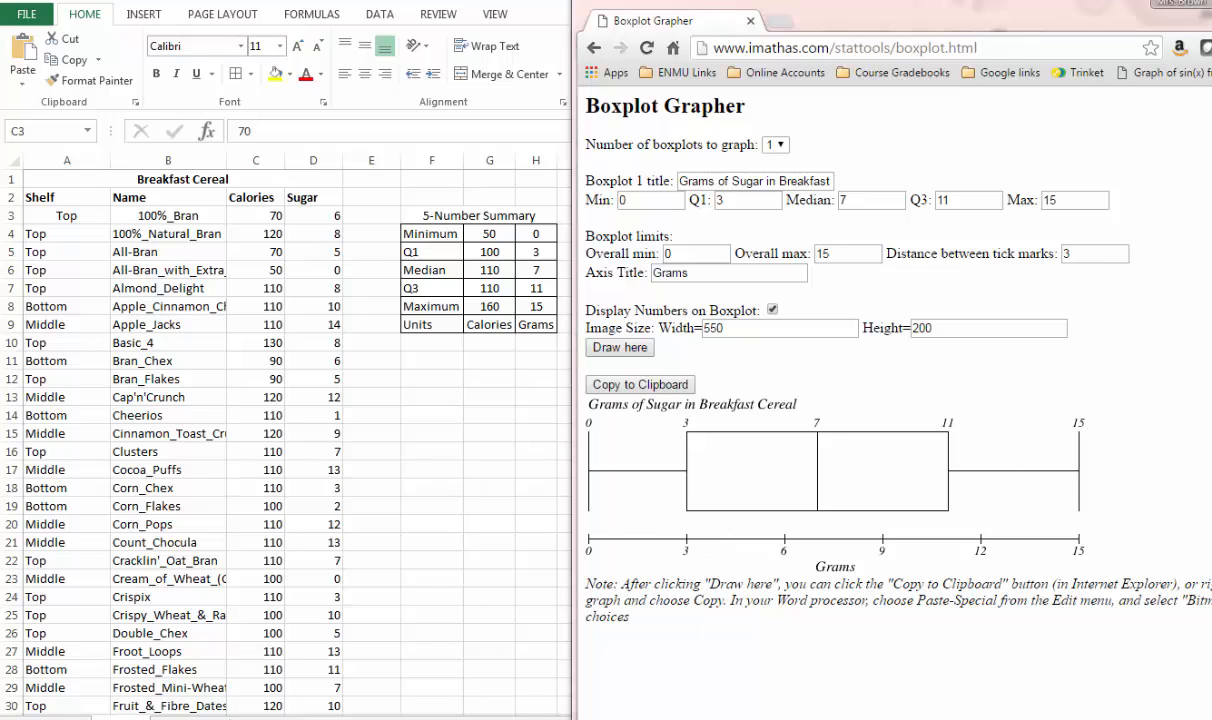
- Capture the drawn sugar boxplot, including its title and axis, with the Snipping Tool
drag(893, 310, 289, 164)
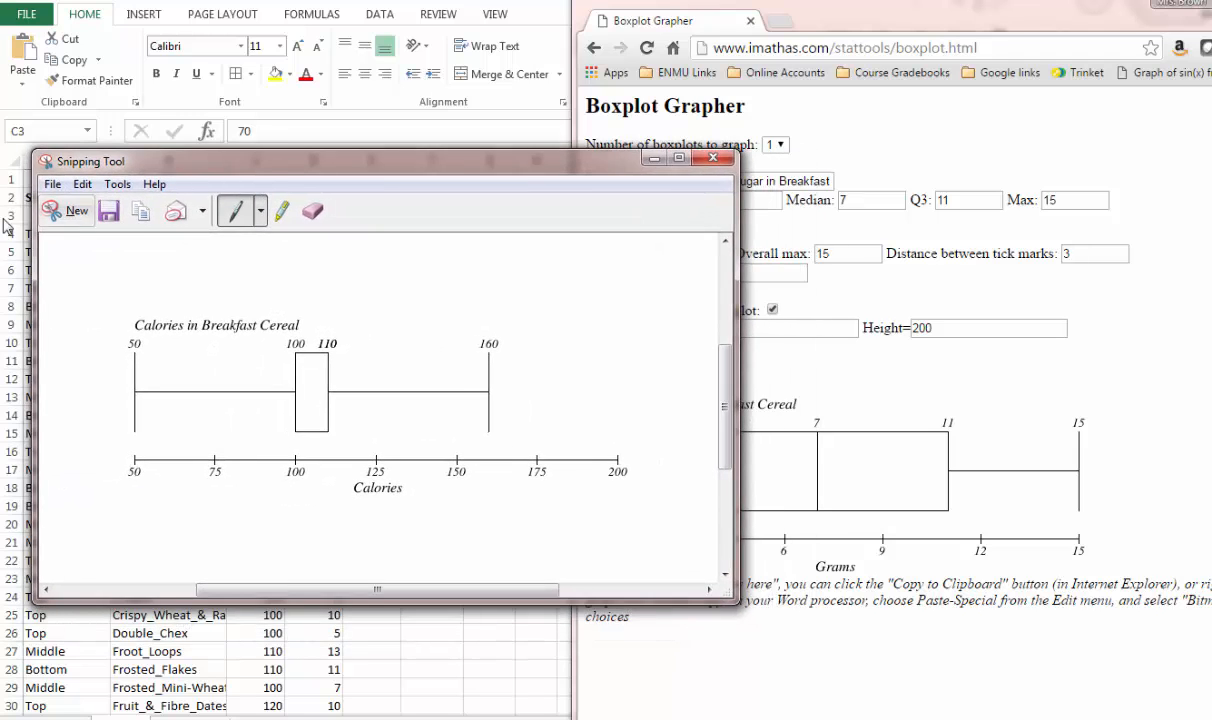
click(50, 211)
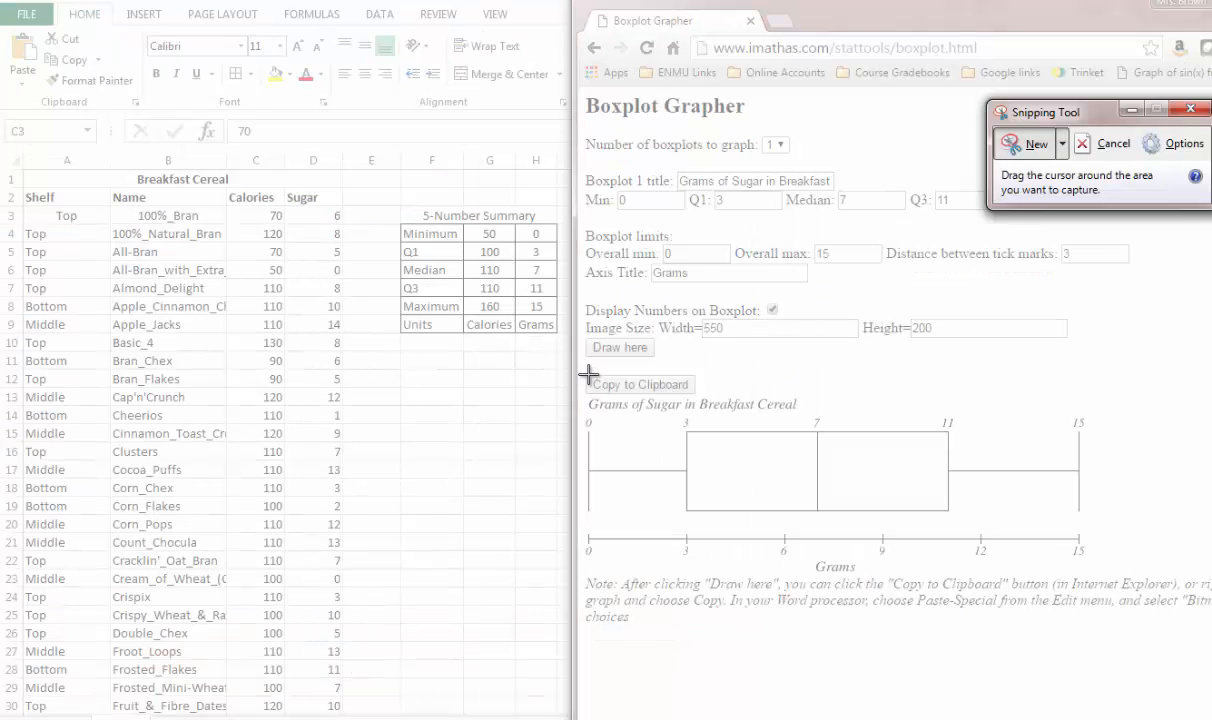
drag(582, 396, 1096, 576)
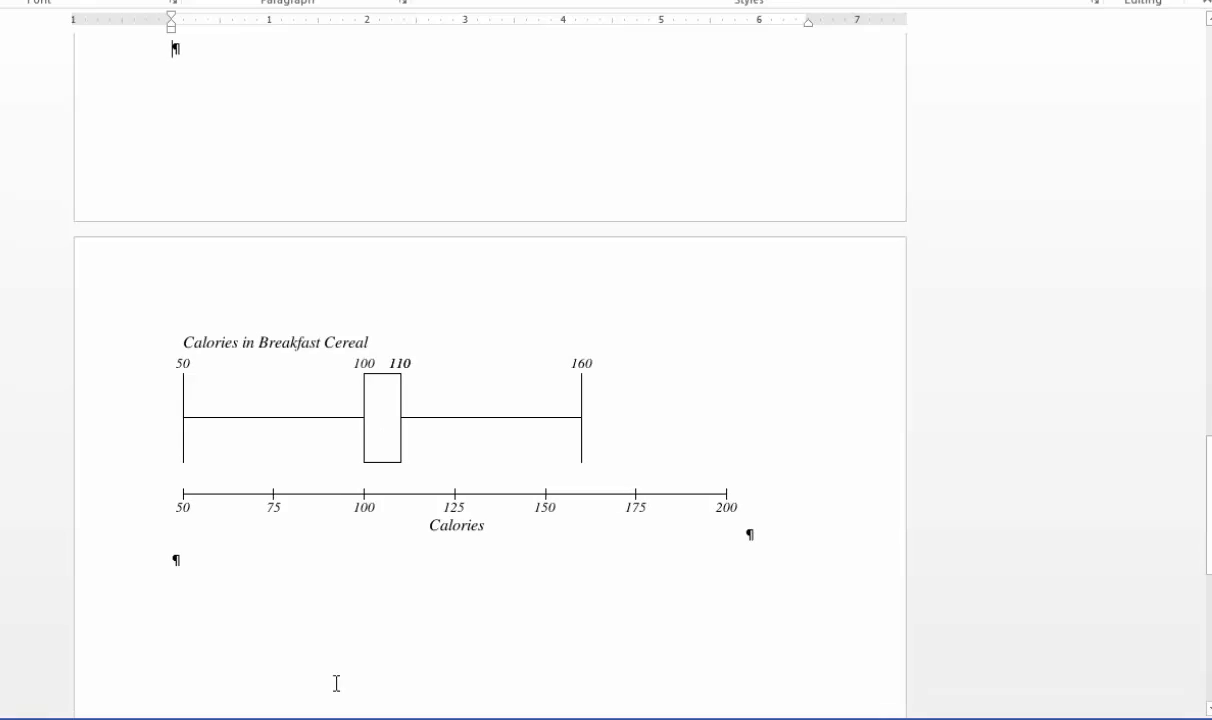
- Switch to the Word document and paste the captured sugar boxplot on a new line below the calories boxplot
key(Return)
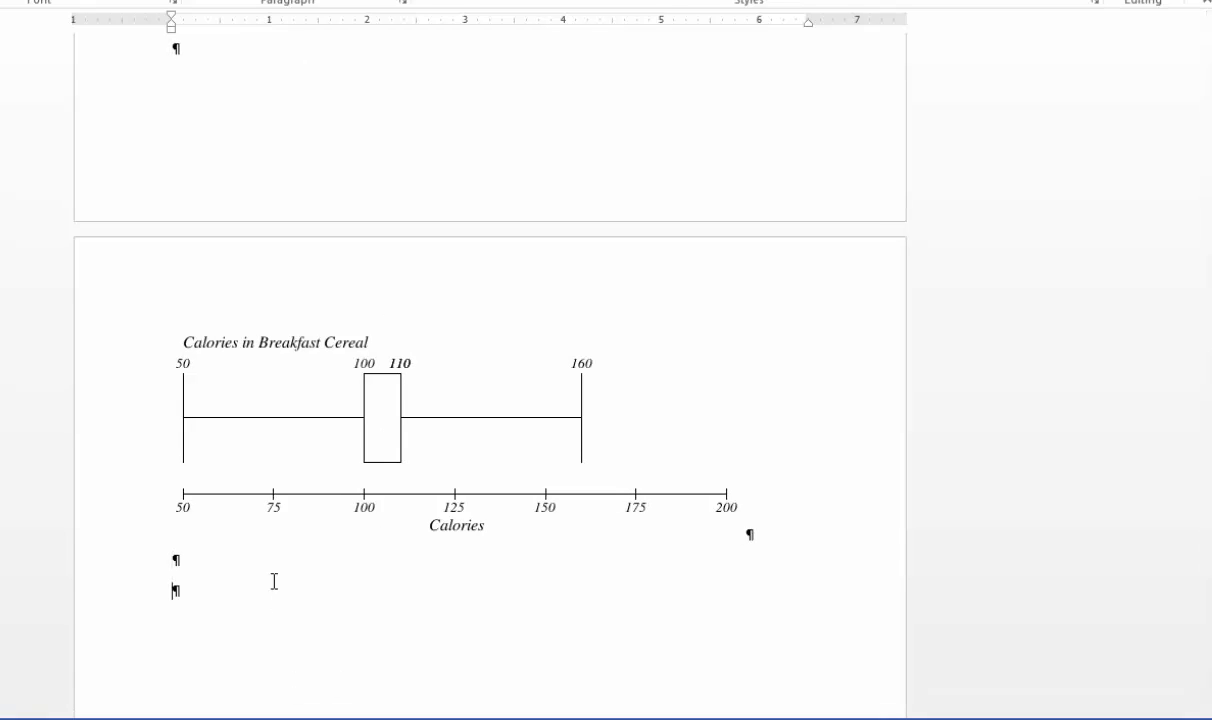
key(ctrl+v)
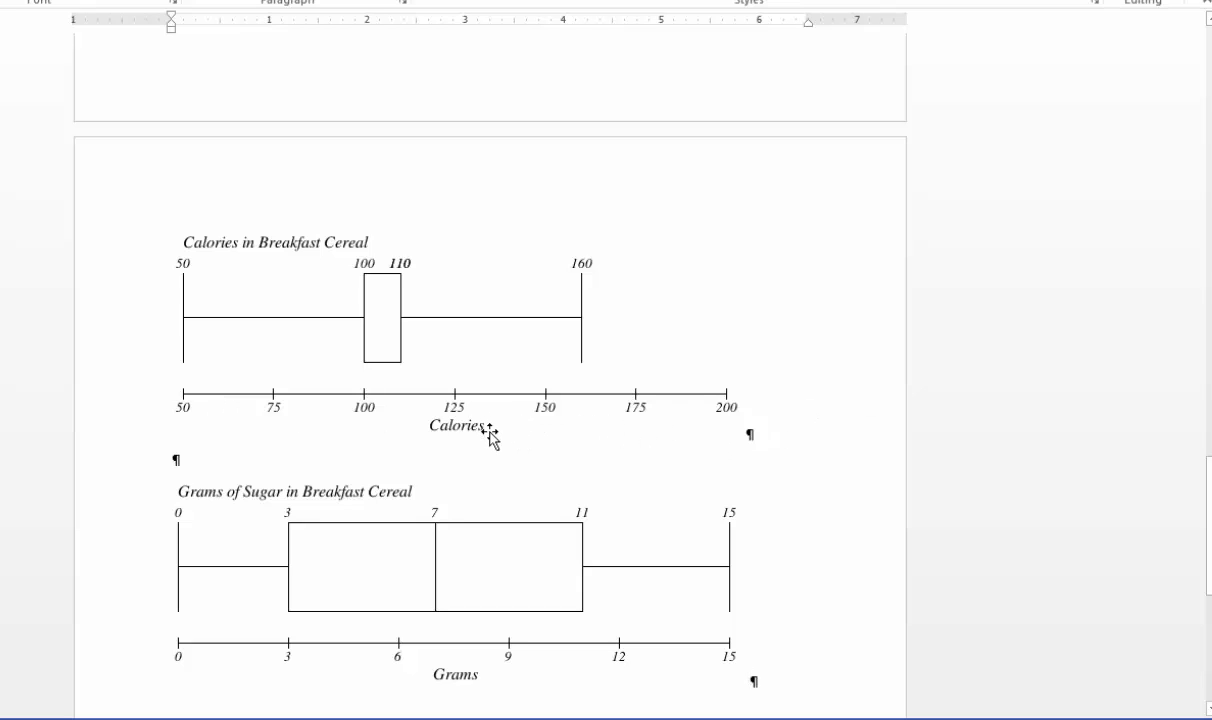
- Compare the two cereal boxplots with the Nasal Length and Nasal Width boxplots earlier in the document
scroll(311, 395, up, 10)
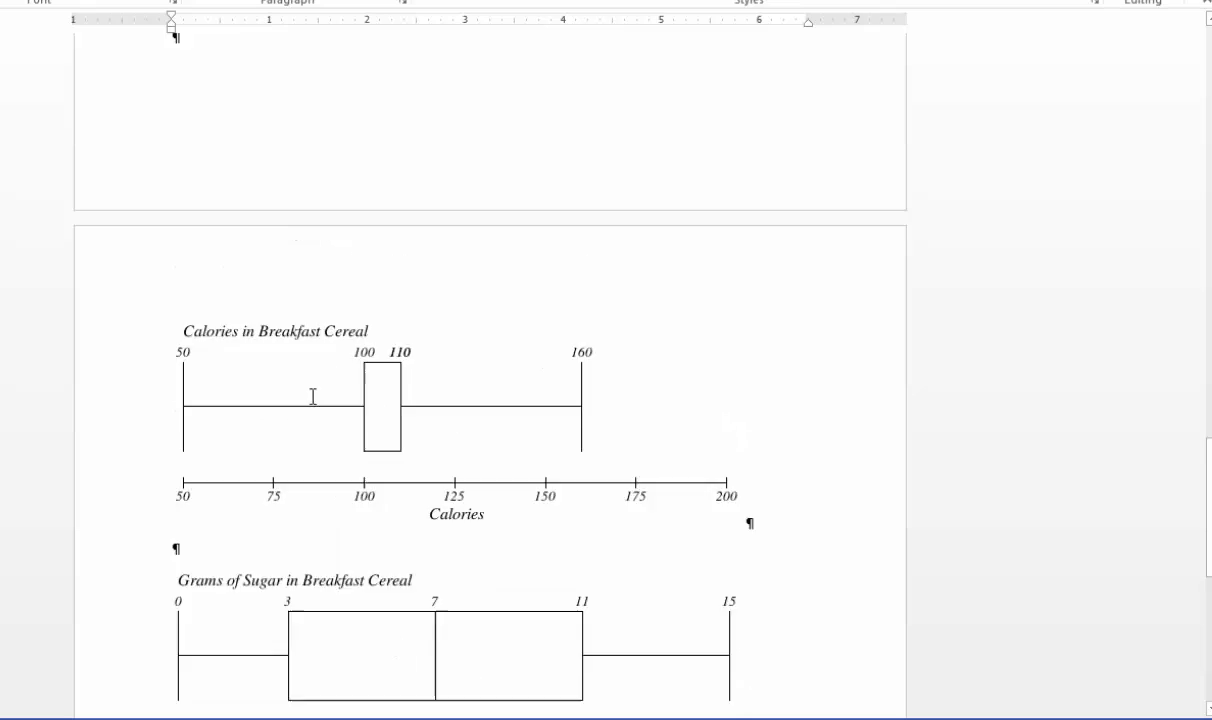
scroll(311, 398, up, 6)
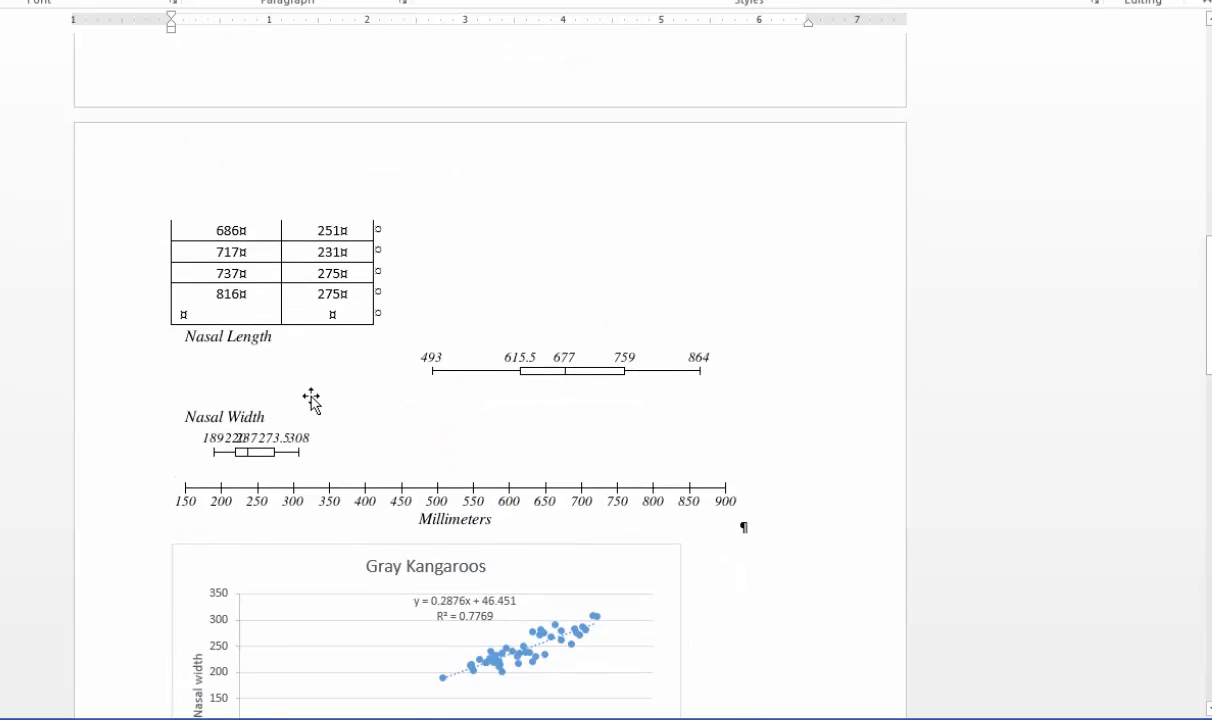
scroll(311, 398, down, 3)
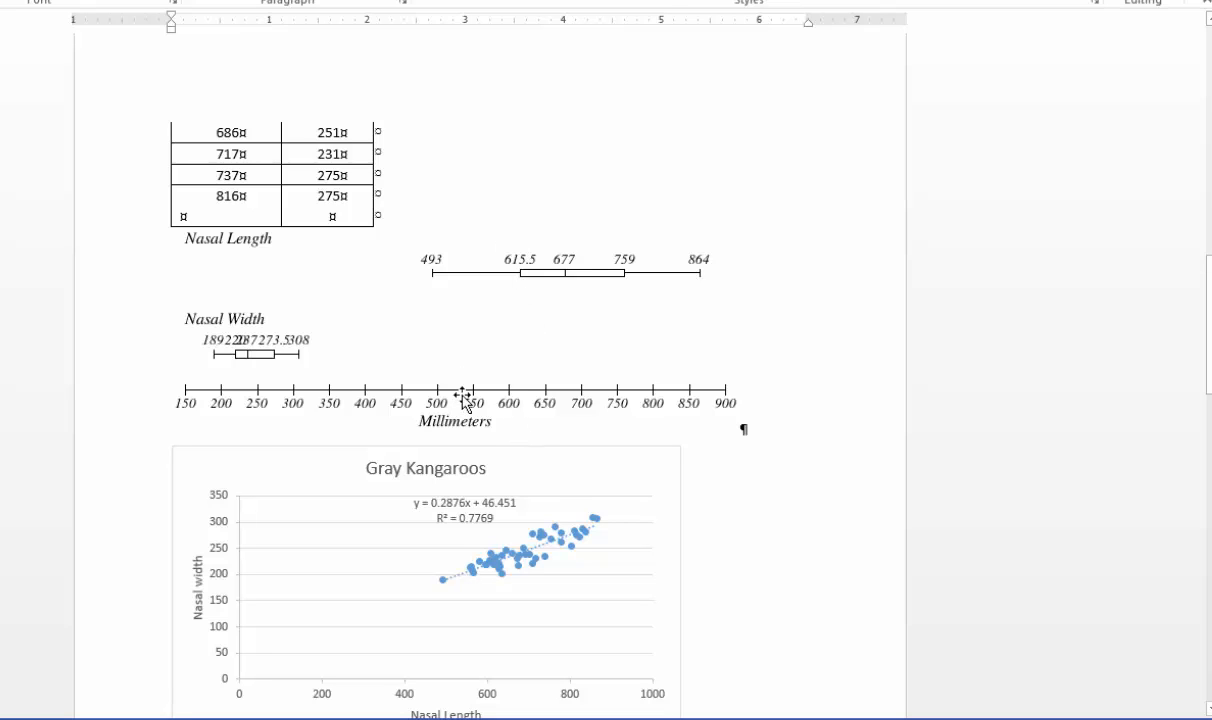
scroll(465, 398, down, 15)
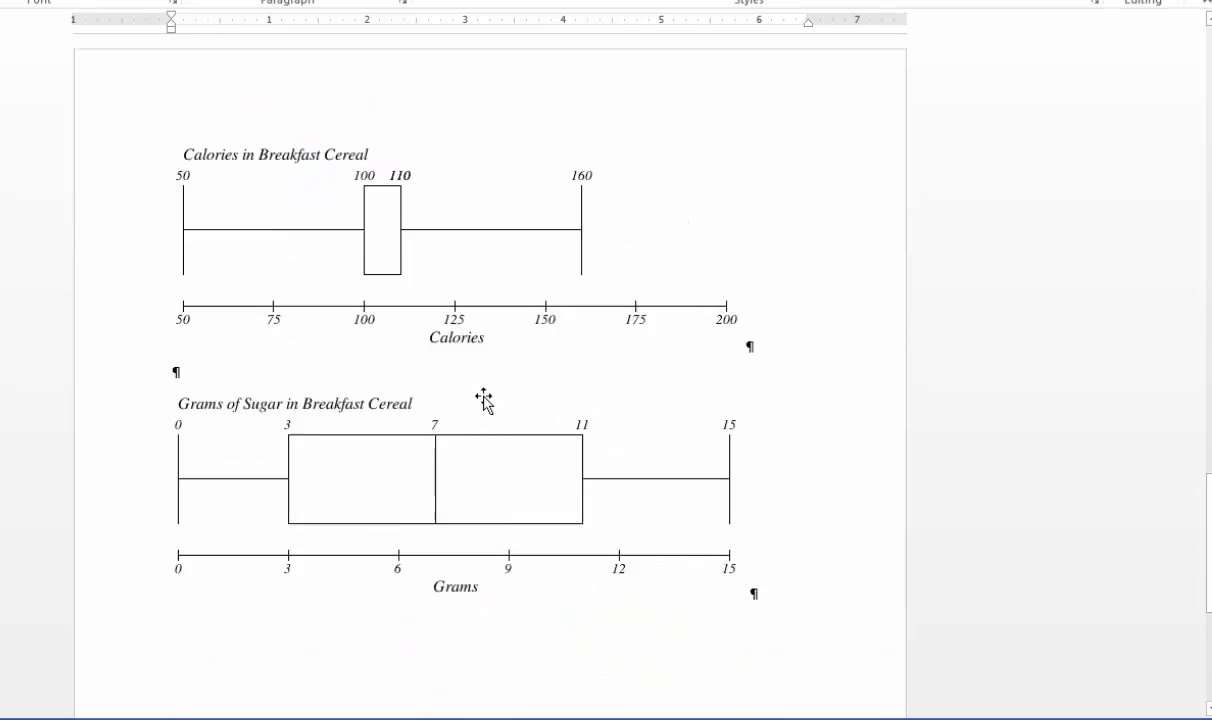
scroll(483, 398, down, 1)
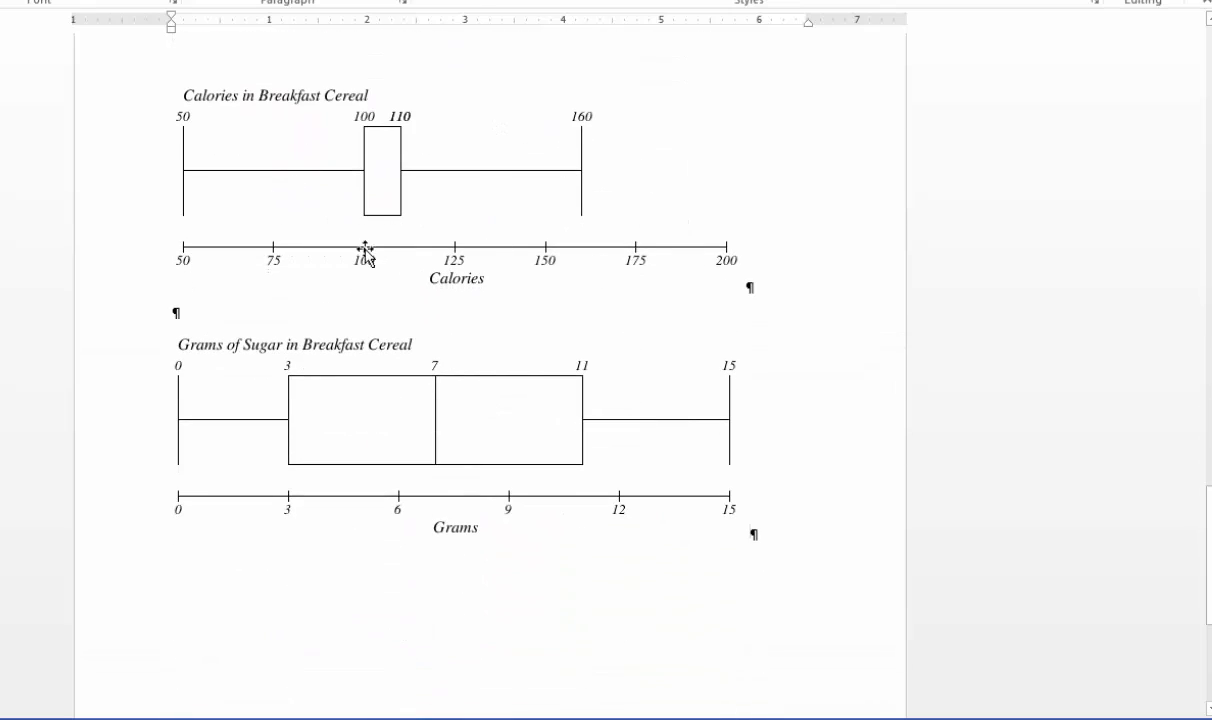